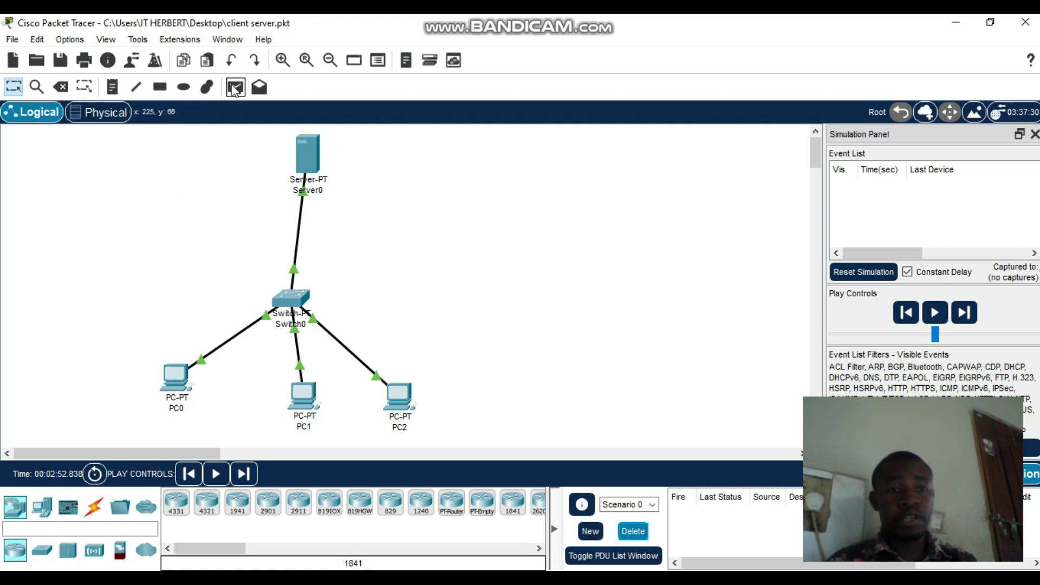
Step: Send a simple PDU from PC0 to Server0 and play the simulation
click(235, 88)
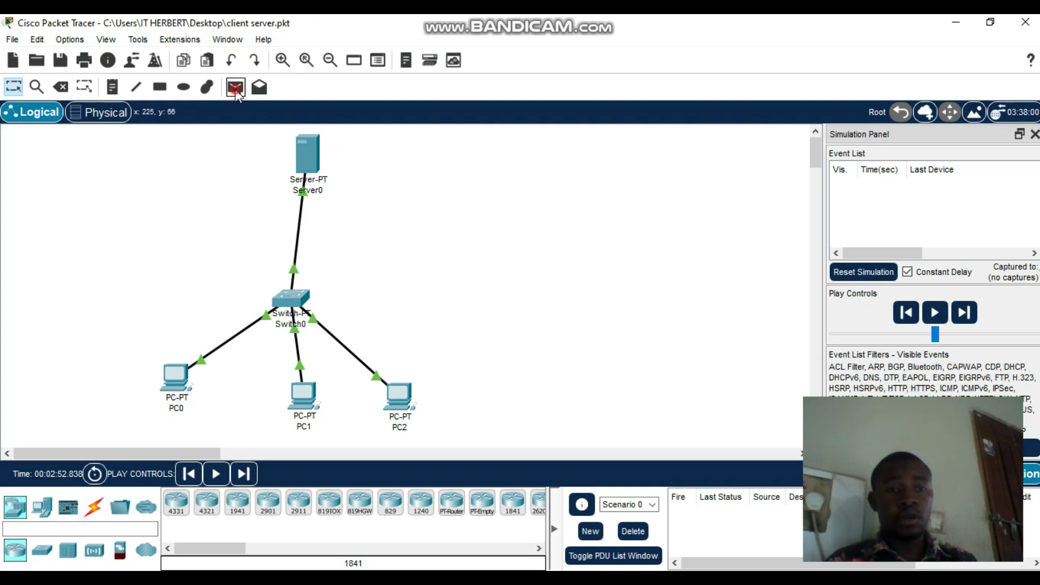
click(176, 374)
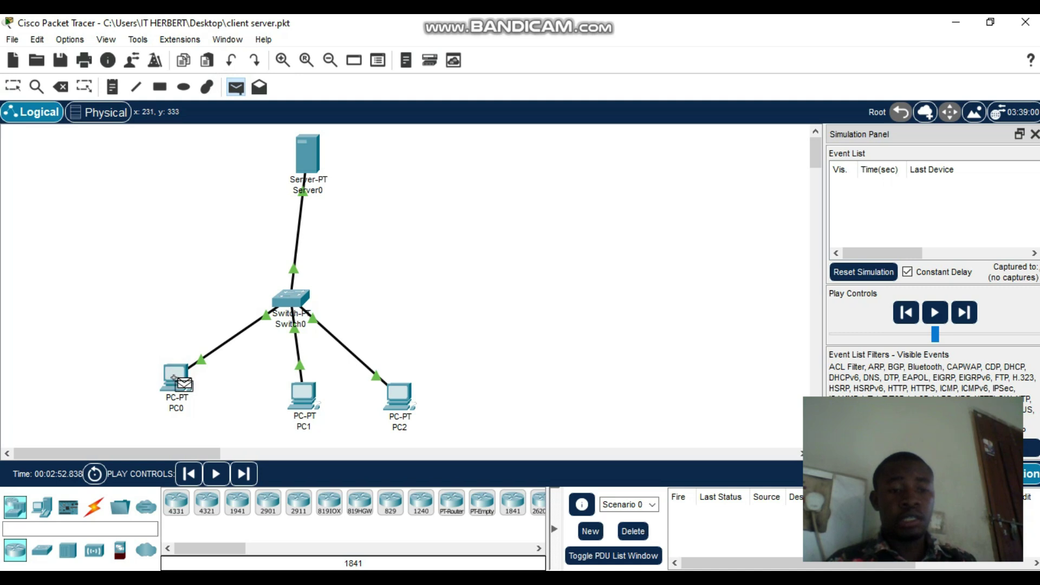
click(306, 166)
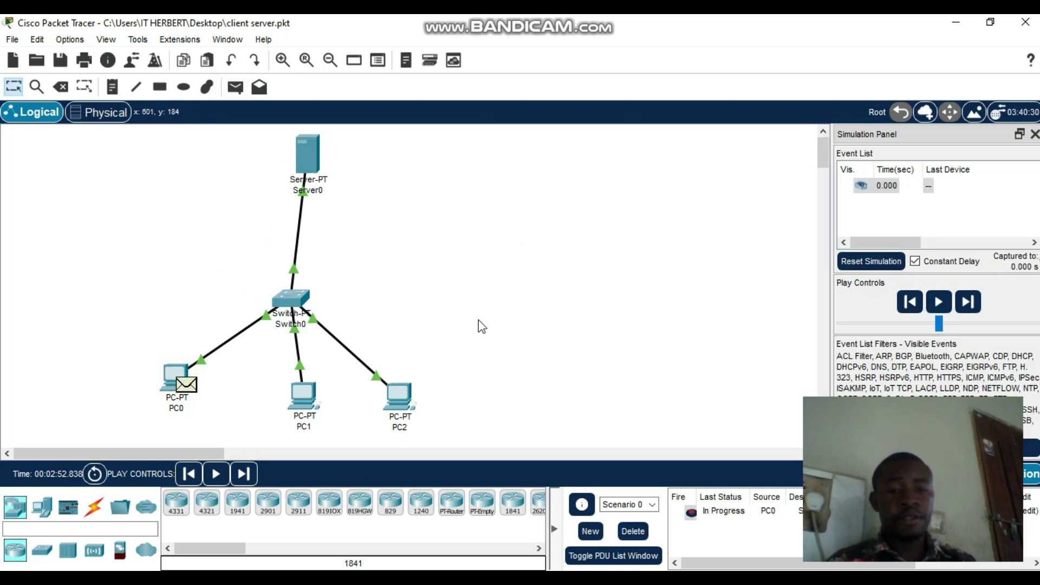
click(937, 302)
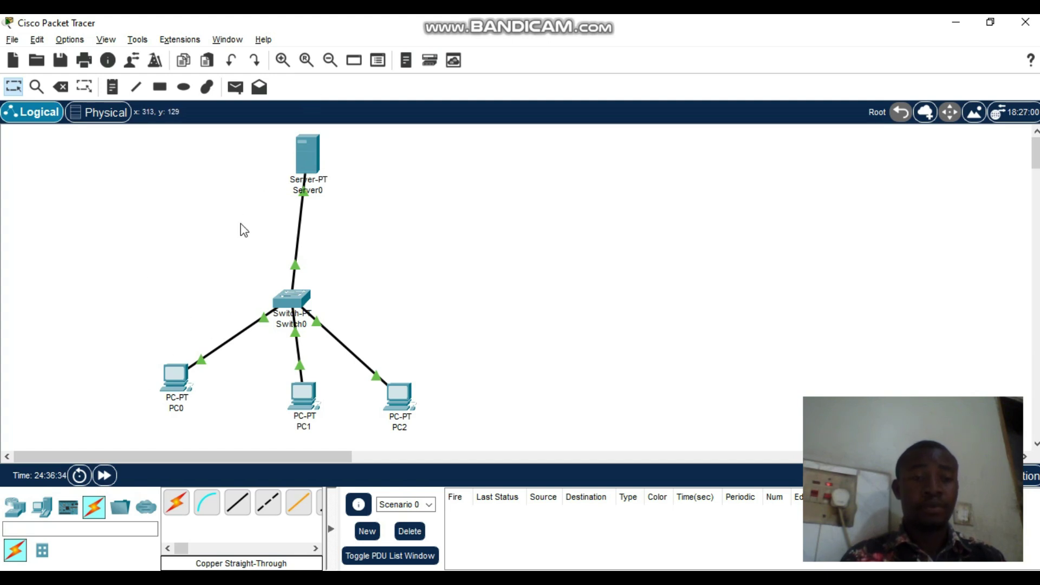
Step: Send a simple PDU from PC0 to PC1 to test their connection
click(236, 88)
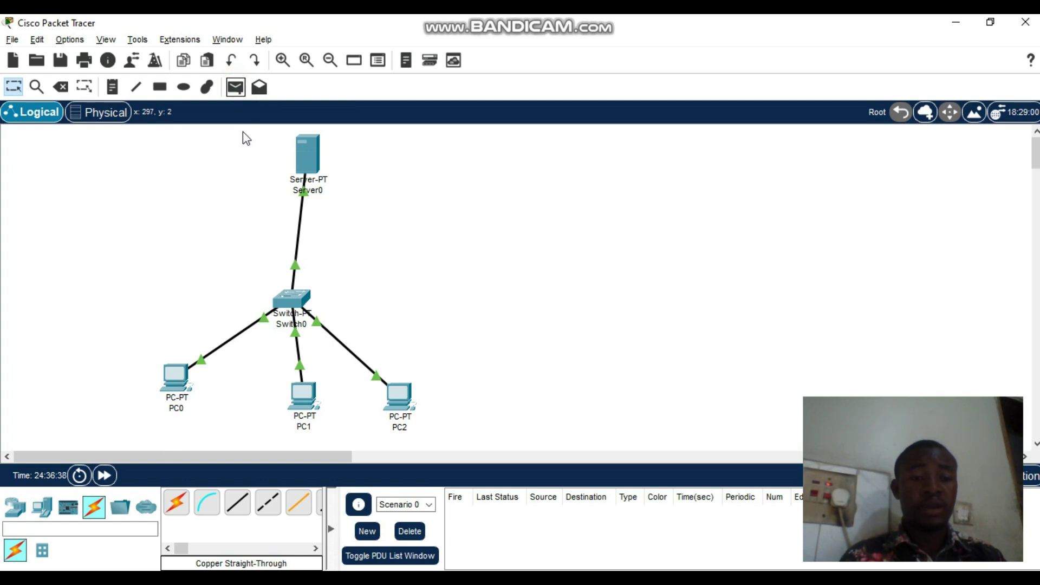
click(245, 90)
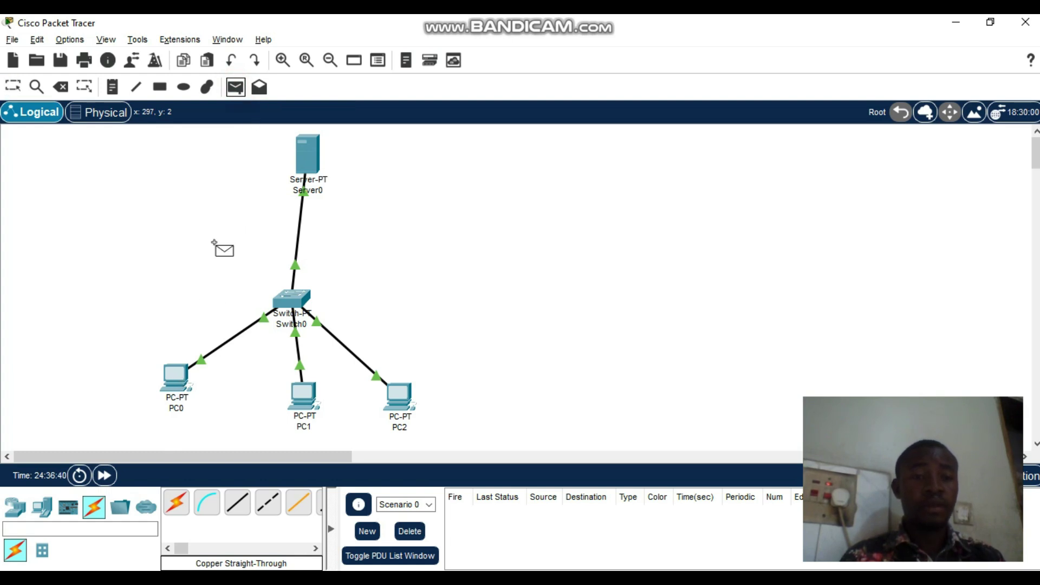
click(180, 379)
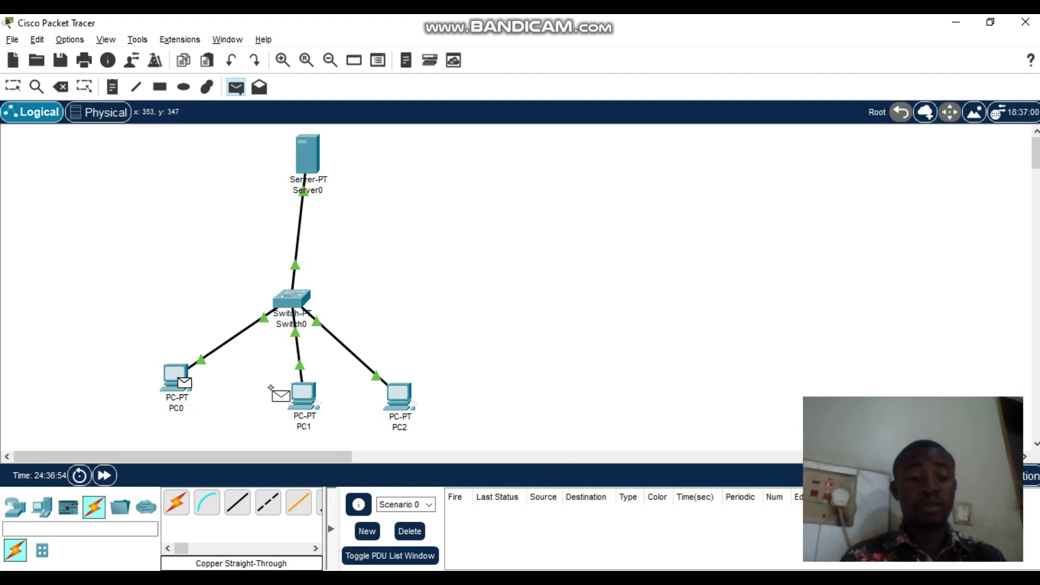
click(304, 398)
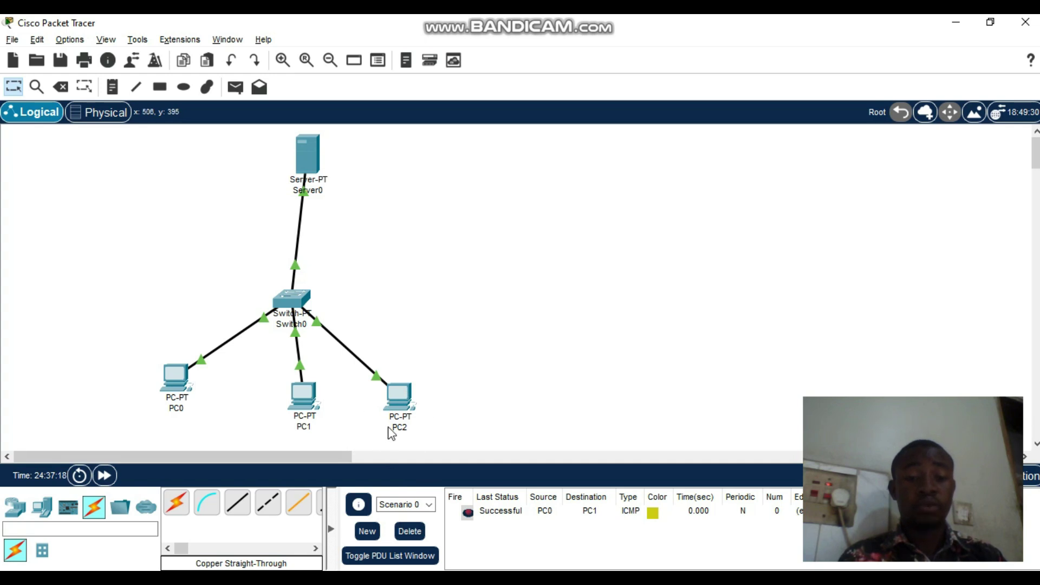
Step: Send a simple PDU from PC2 to Server0 to test the connection to the server
click(235, 86)
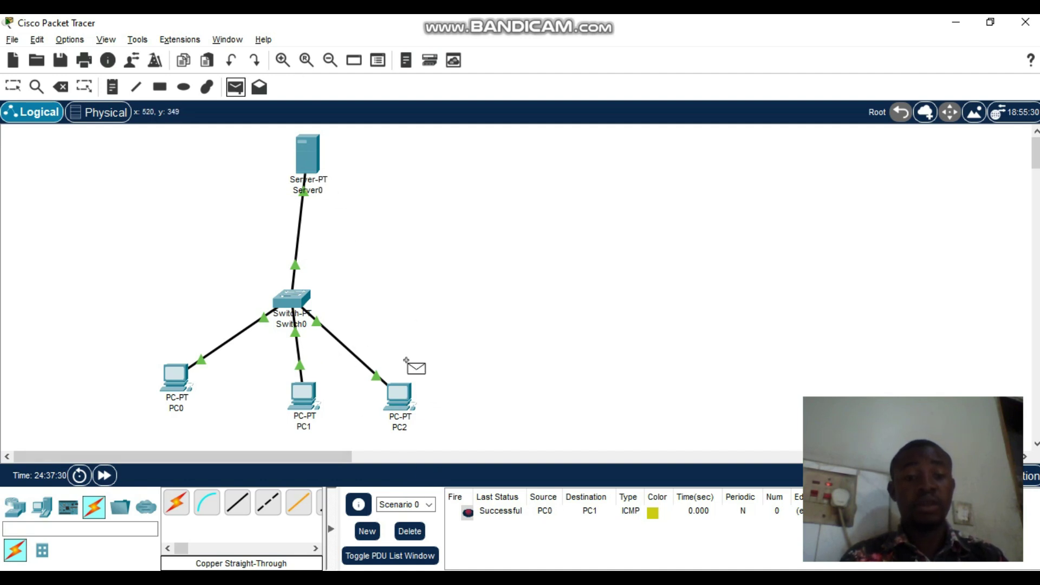
click(399, 395)
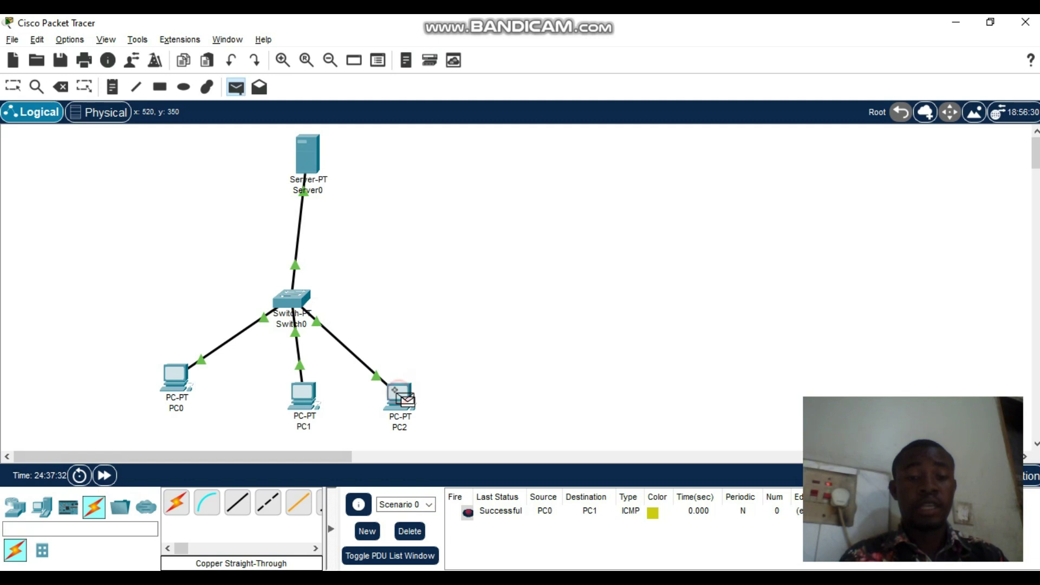
click(303, 159)
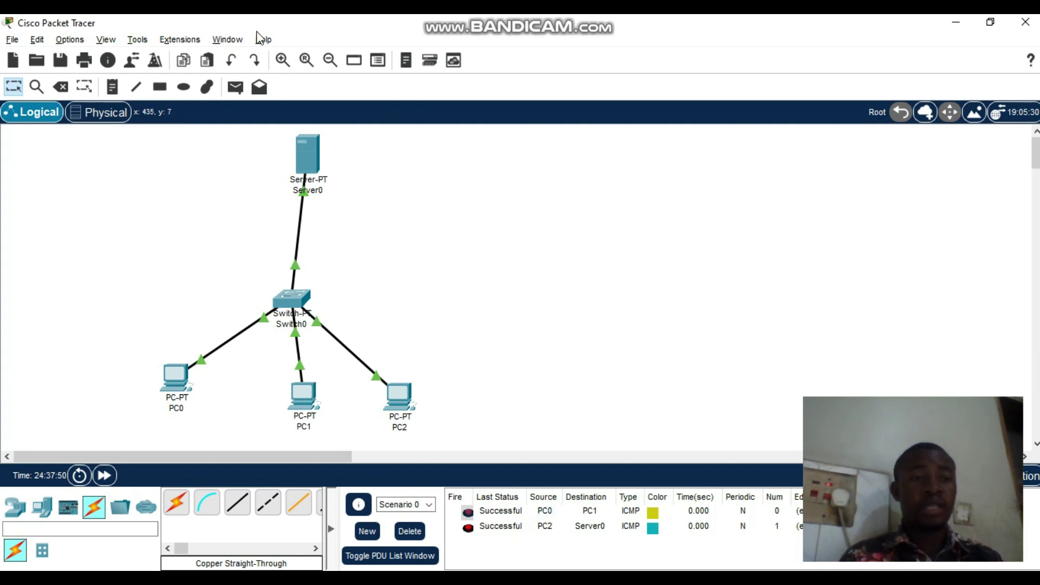
Step: Save the network as client server.pkt on the desktop and start a new blank file
key(ctrl+s)
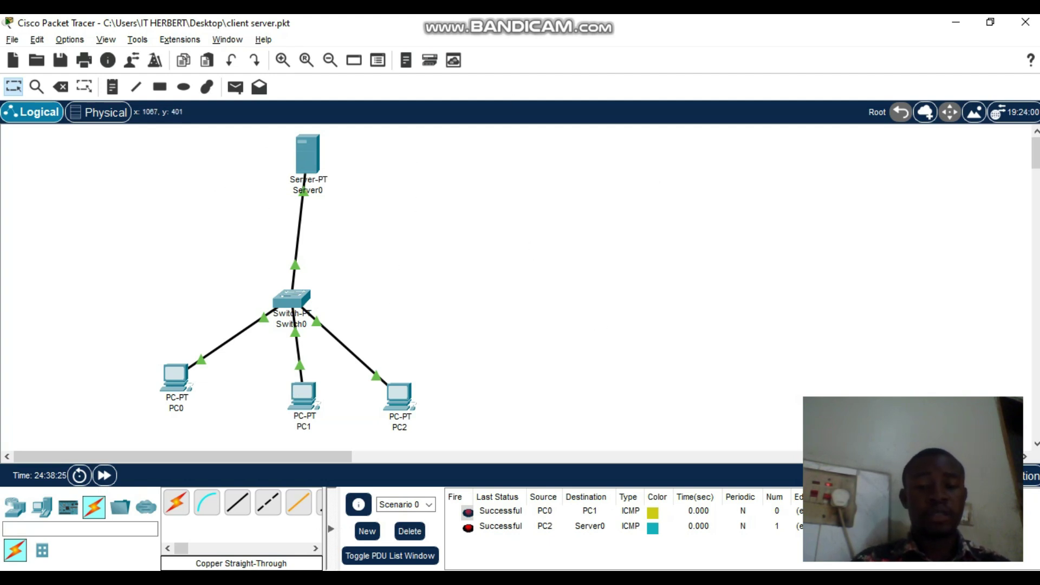
click(13, 40)
click(34, 56)
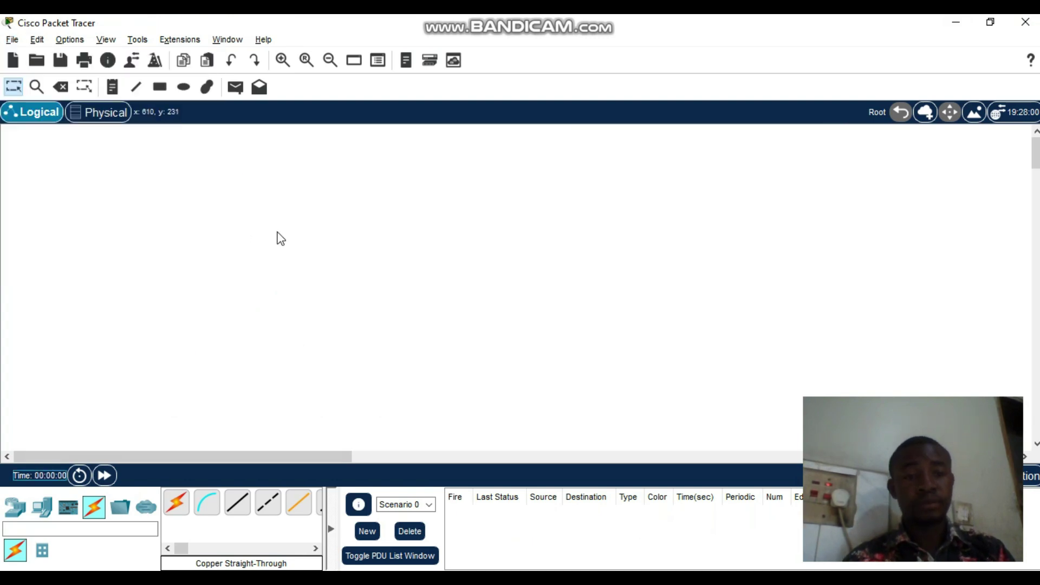
Step: Place three PCs side by side in a row across the lower part of the workspace
click(52, 509)
click(176, 503)
click(243, 388)
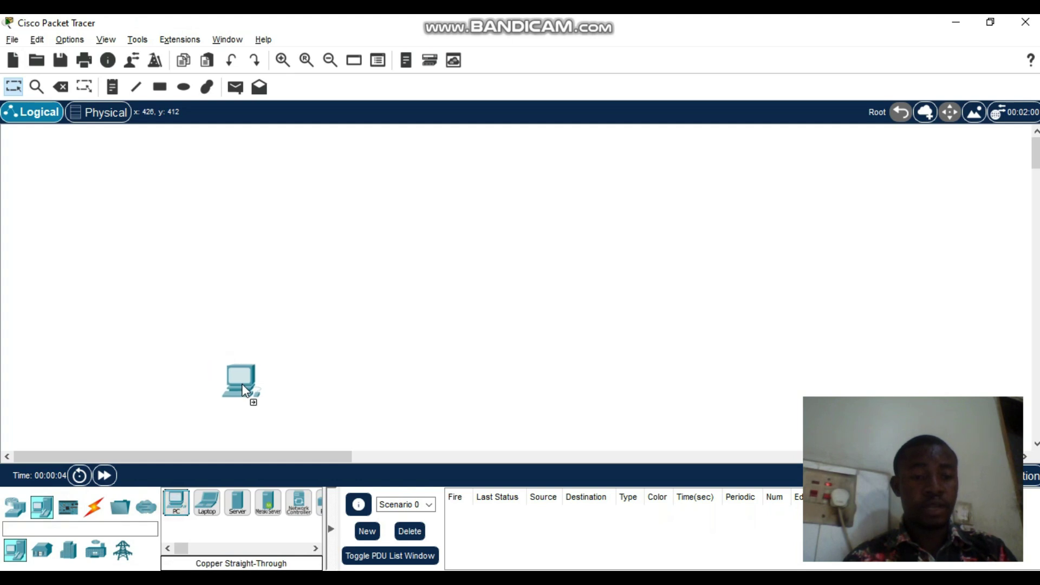
drag(176, 503, 393, 404)
drag(176, 502, 540, 381)
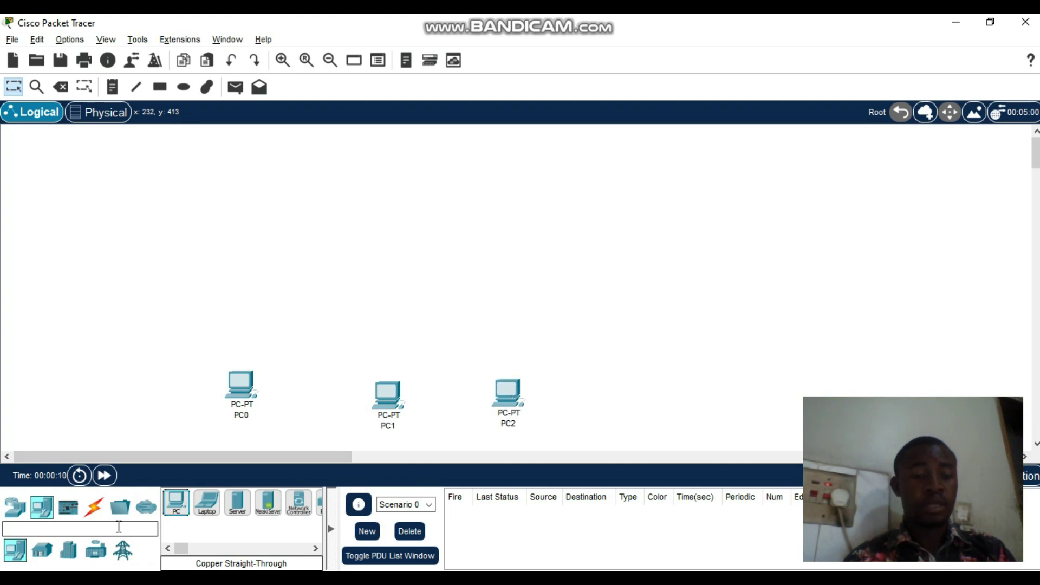
Step: Find and place a PT-Switch above the PCs and a generic server above the switch
click(98, 528)
text(swi)
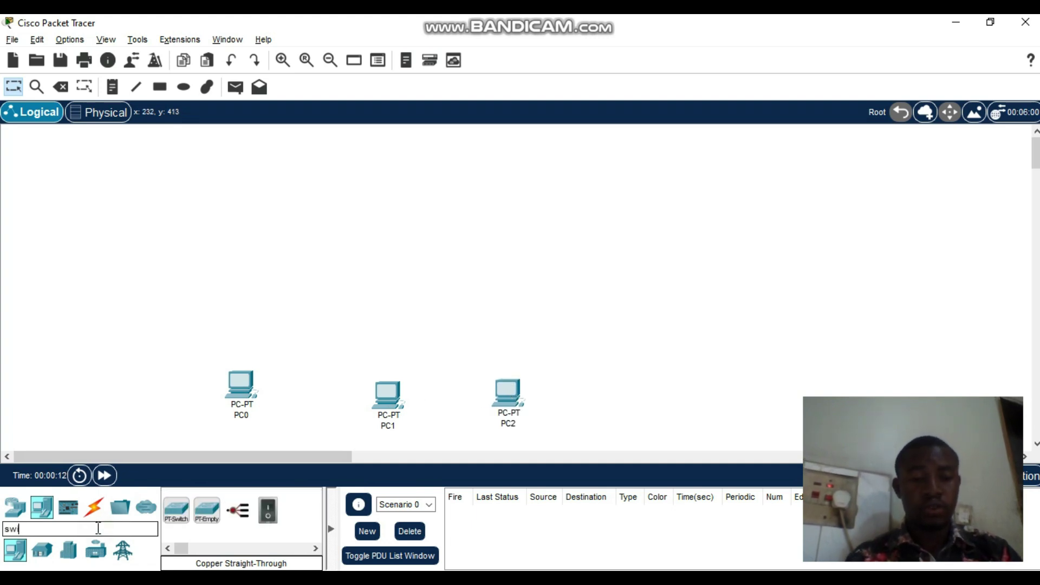
drag(176, 509, 369, 312)
click(107, 529)
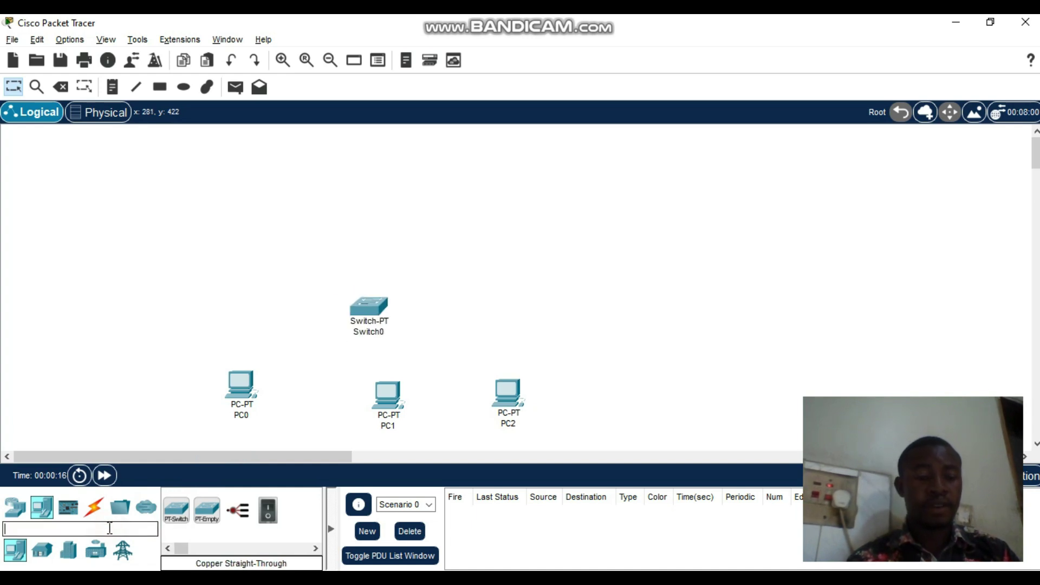
text(server)
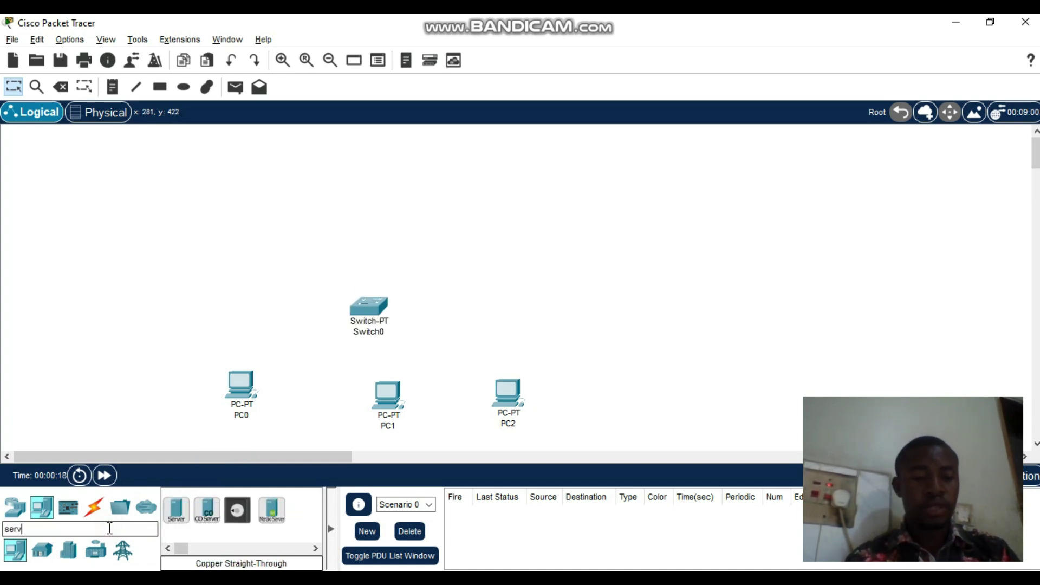
drag(175, 506, 398, 138)
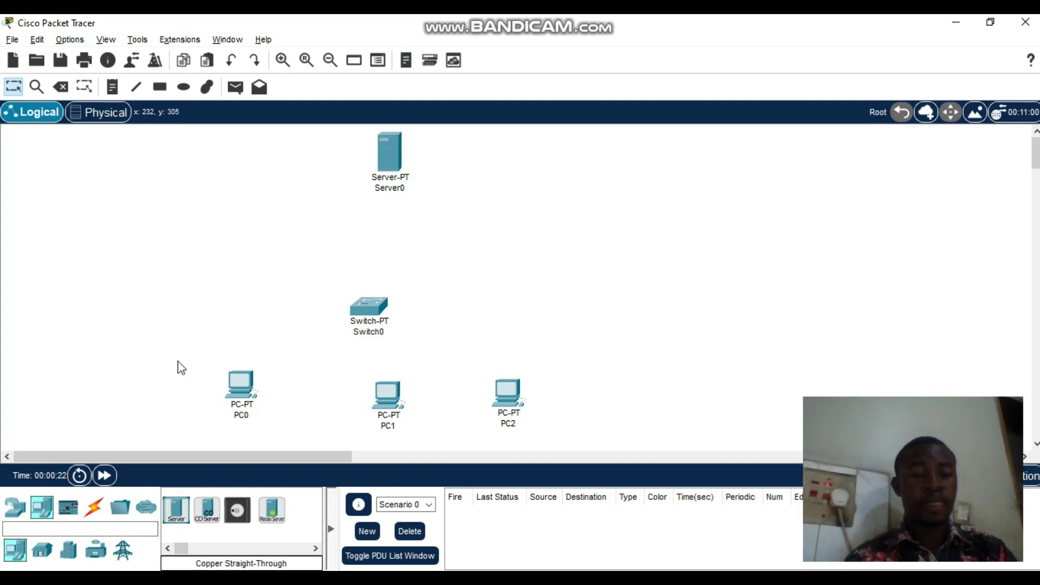
Step: Connect PC0's FastEthernet0 port to a FastEthernet port on Switch0 with a copper straight-through cable
click(95, 510)
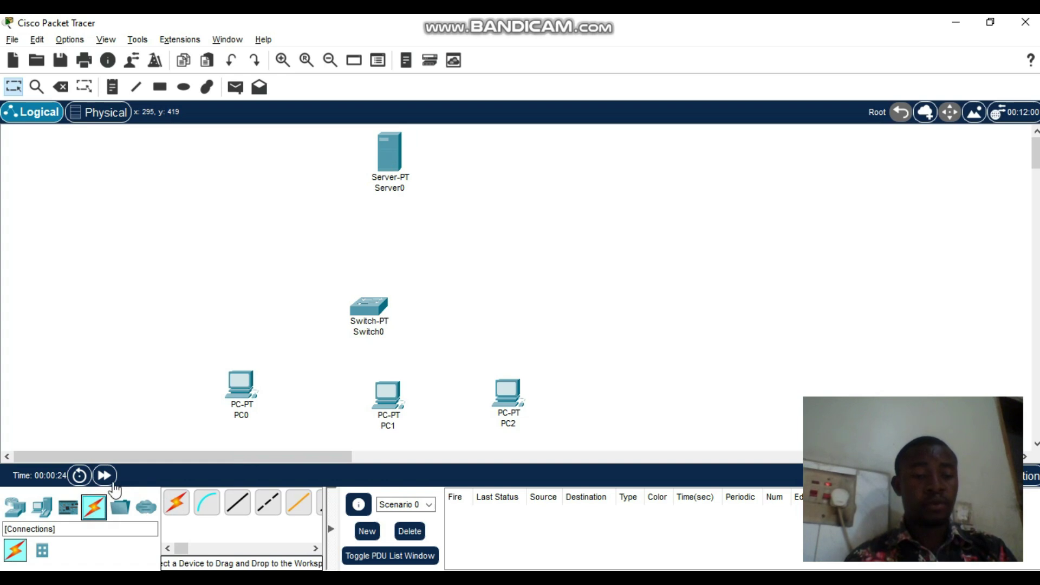
click(250, 504)
click(252, 395)
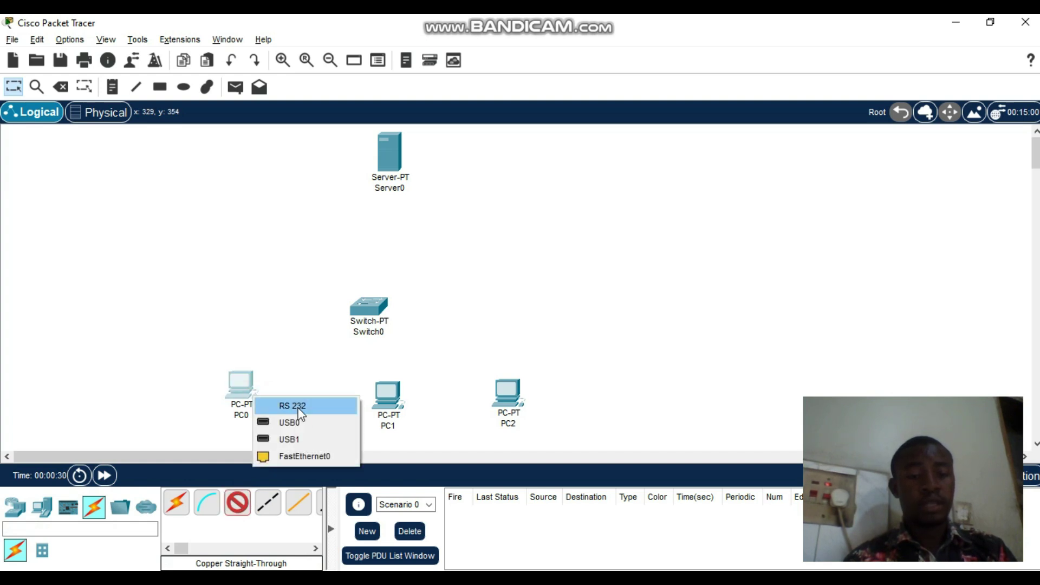
click(302, 450)
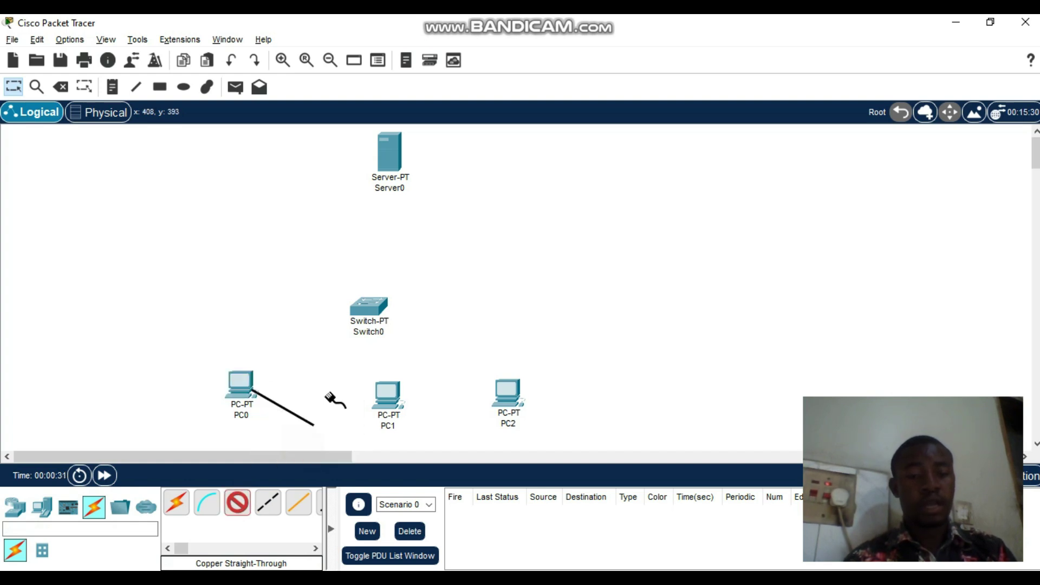
click(367, 315)
click(451, 341)
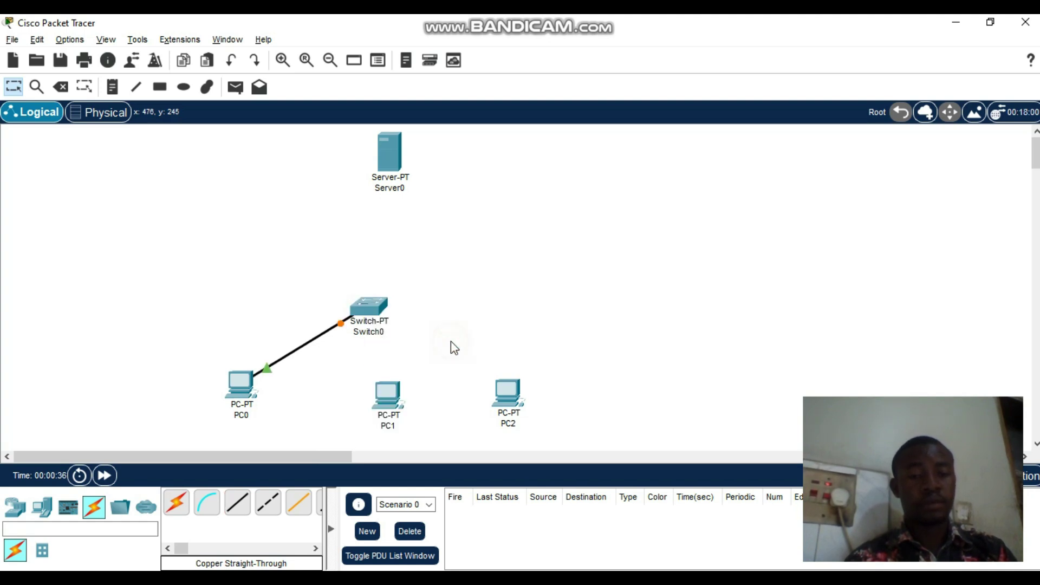
Step: Connect PC1's FastEthernet0 port to the next free FastEthernet port on Switch0 with a copper straight-through cable
click(249, 503)
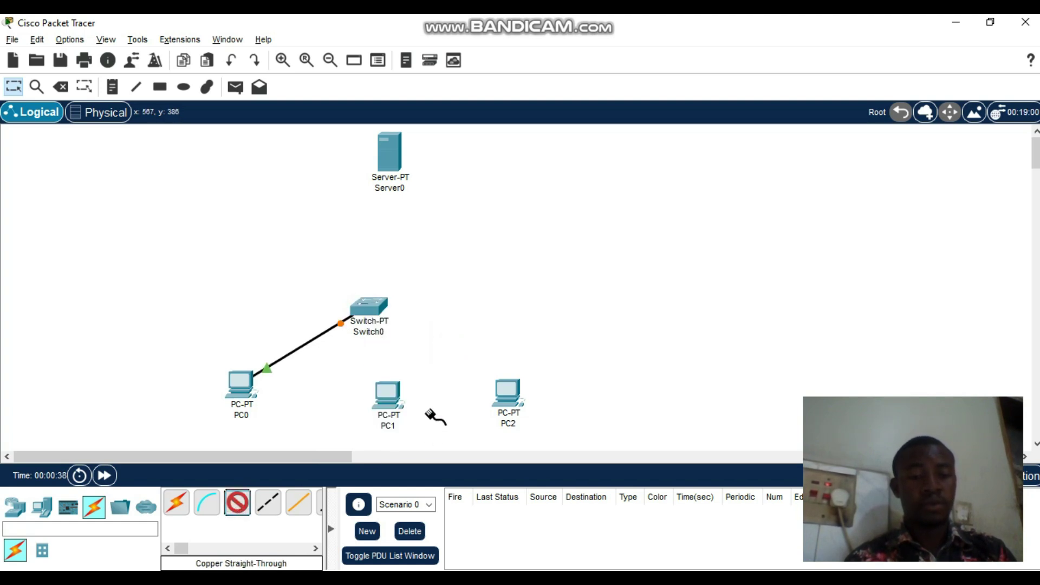
click(388, 402)
click(432, 466)
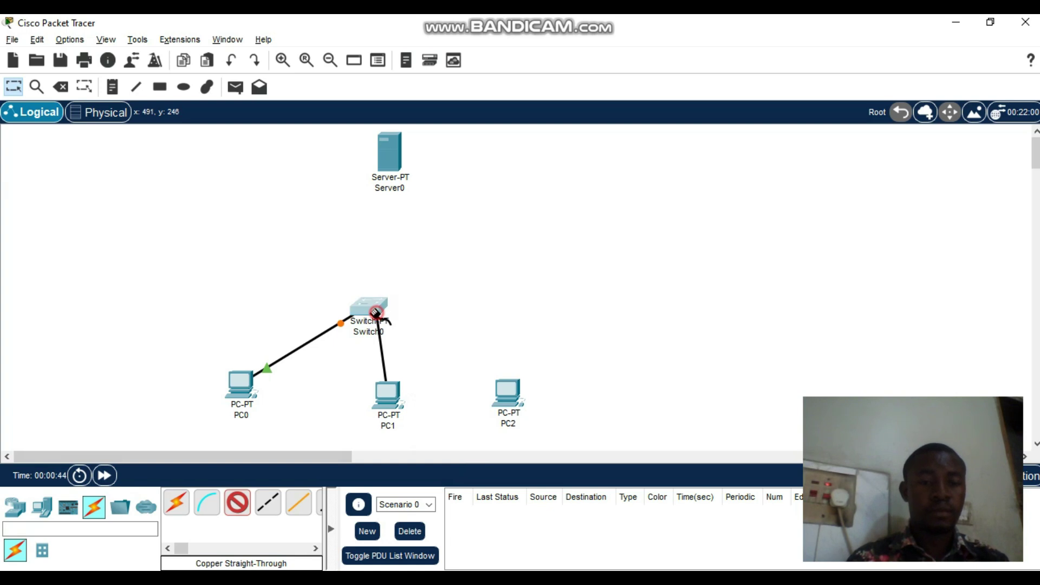
click(374, 312)
click(418, 339)
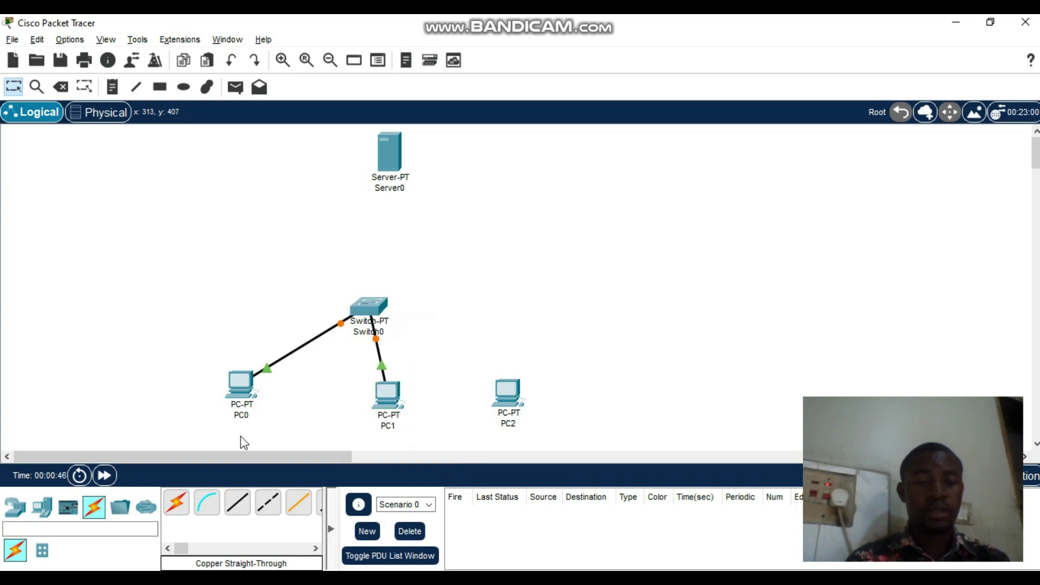
Step: Connect PC2's FastEthernet0 port to FastEthernet2/1 on Switch0 with a copper straight-through cable
click(236, 502)
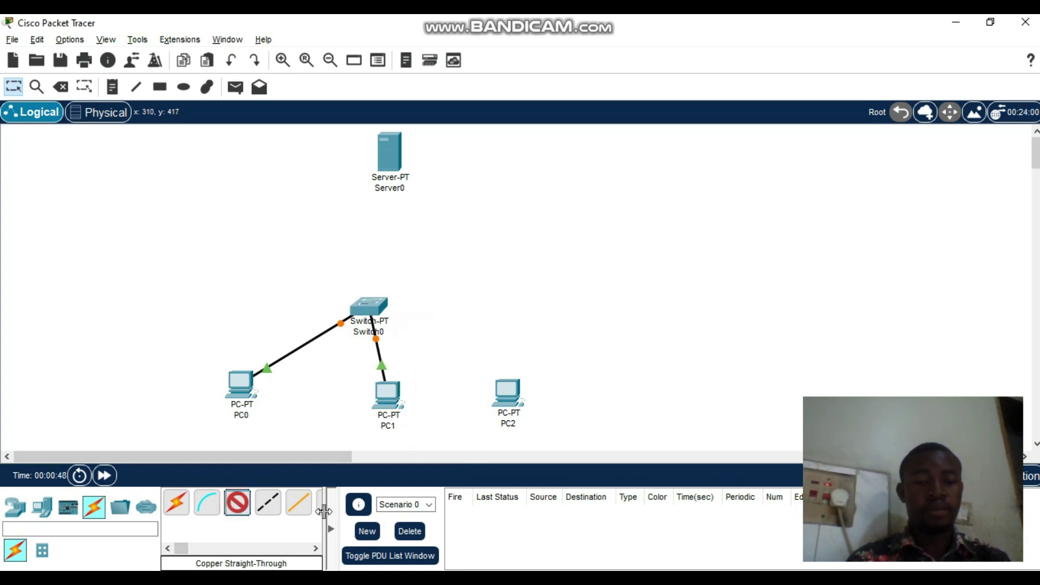
click(505, 396)
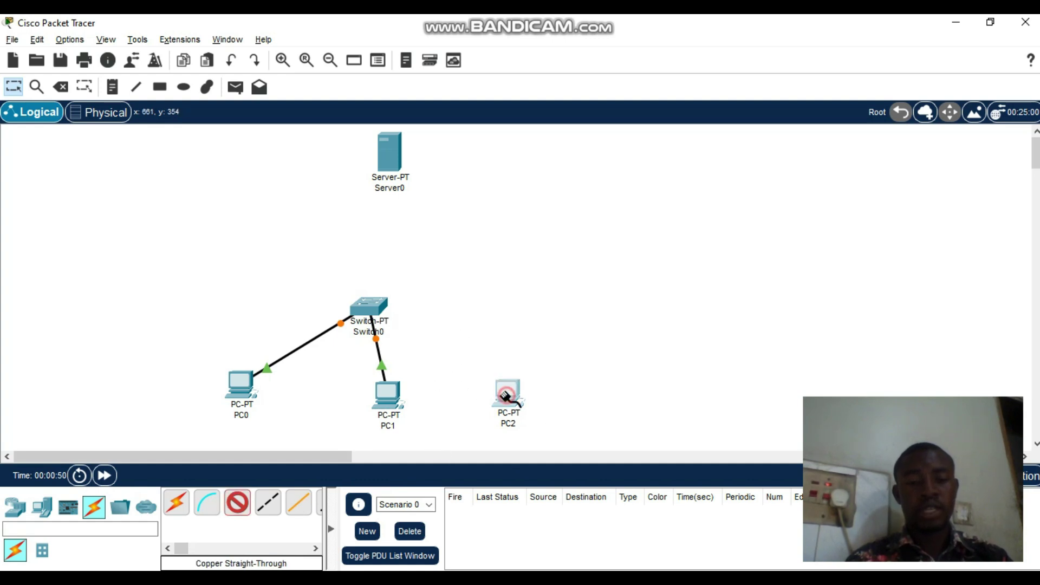
click(545, 454)
click(382, 304)
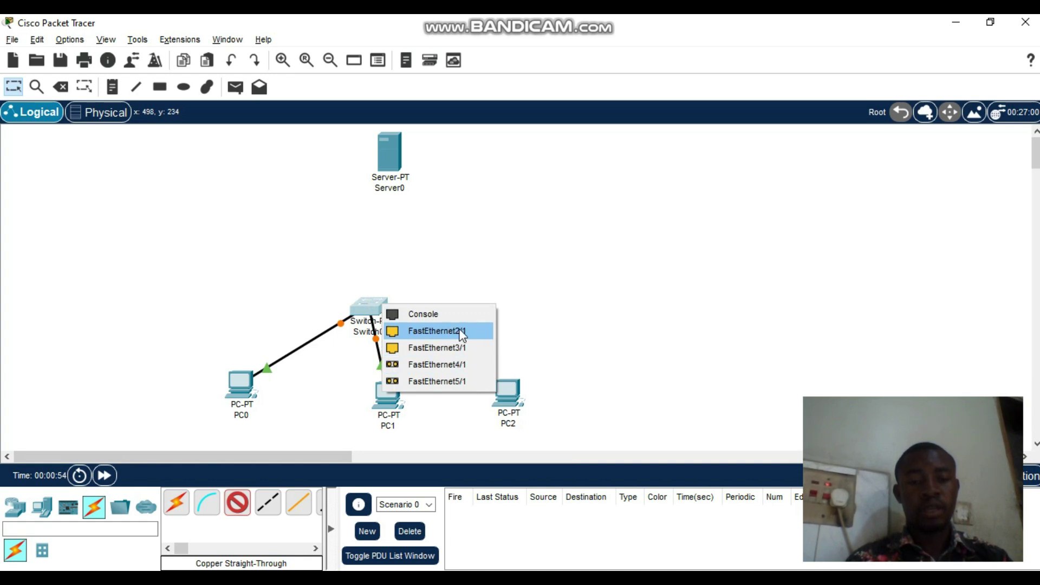
click(461, 334)
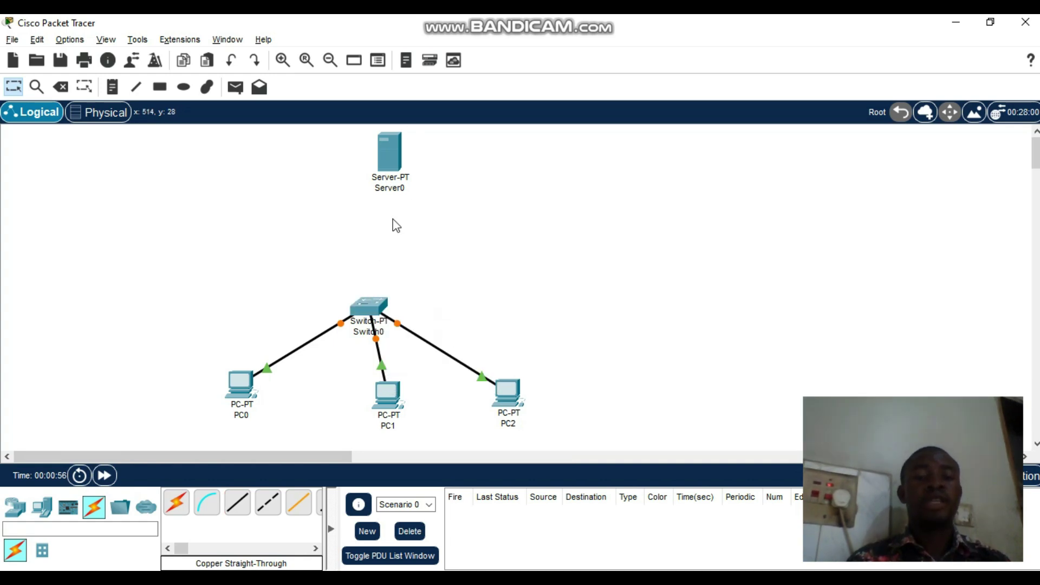
Step: Connect Server0's FastEthernet0 port to a free FastEthernet port on Switch0 with a copper straight-through cable
click(237, 502)
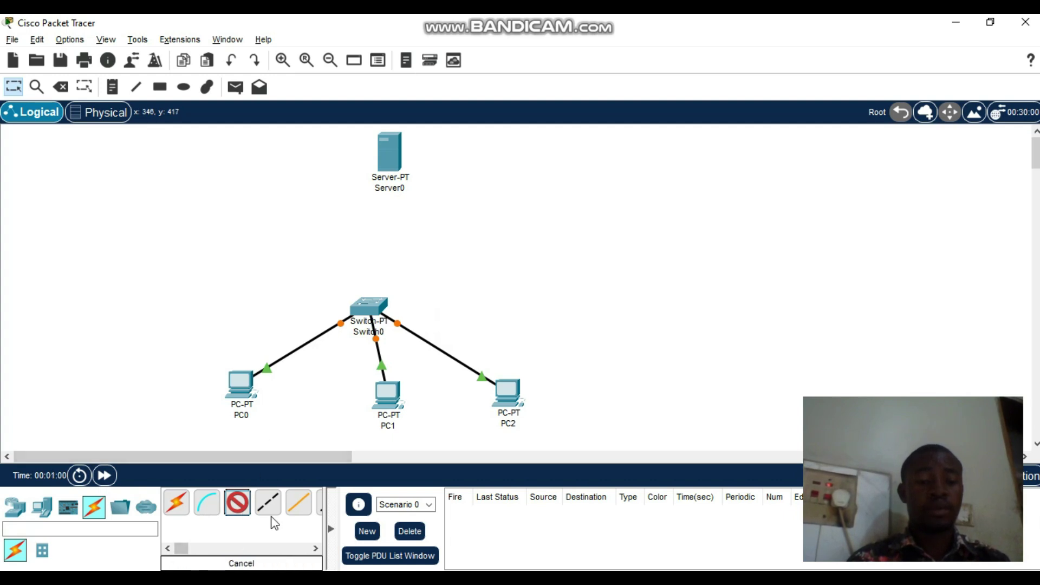
click(395, 170)
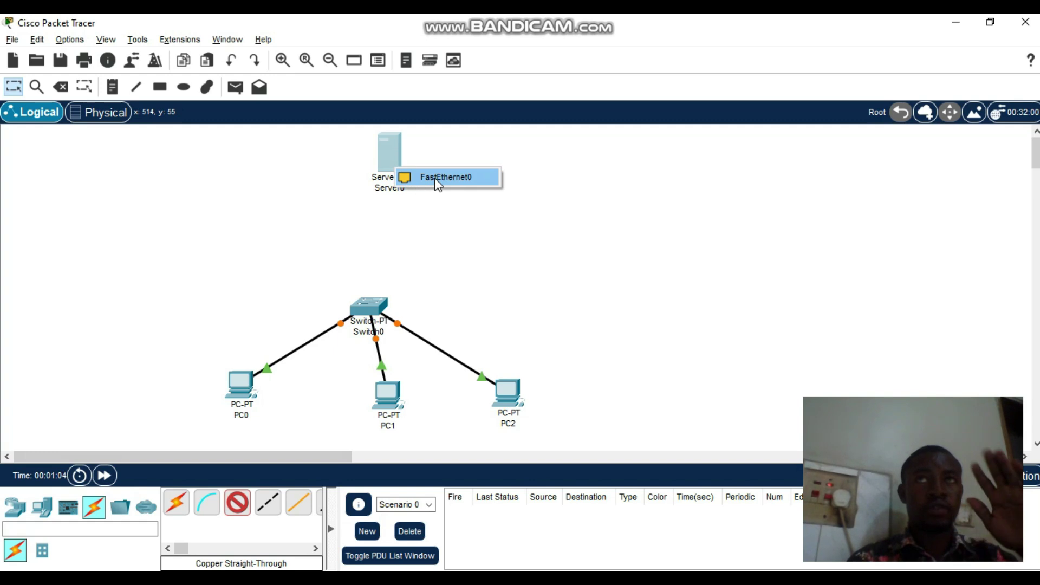
click(436, 179)
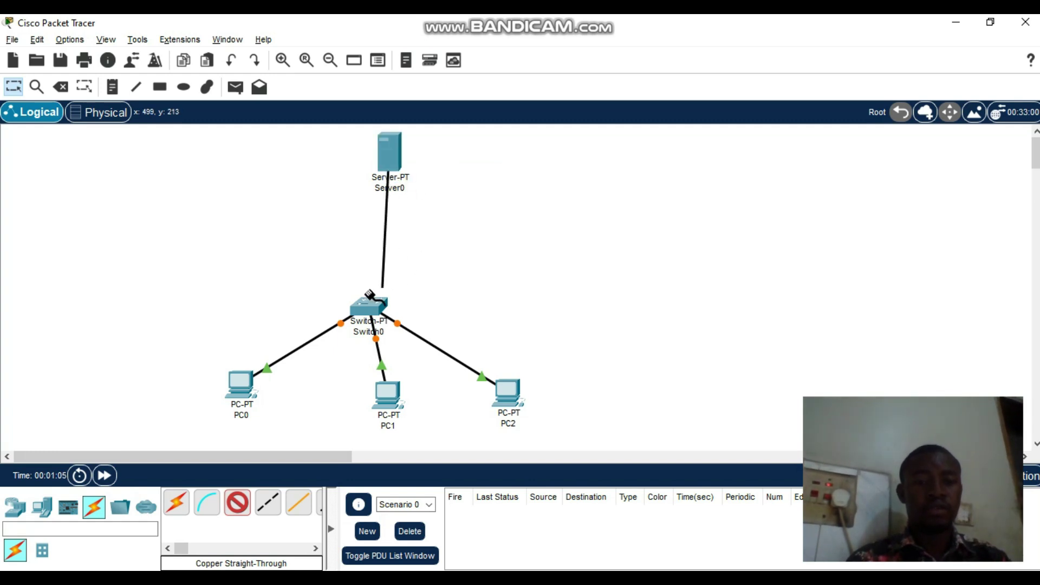
click(371, 300)
click(414, 320)
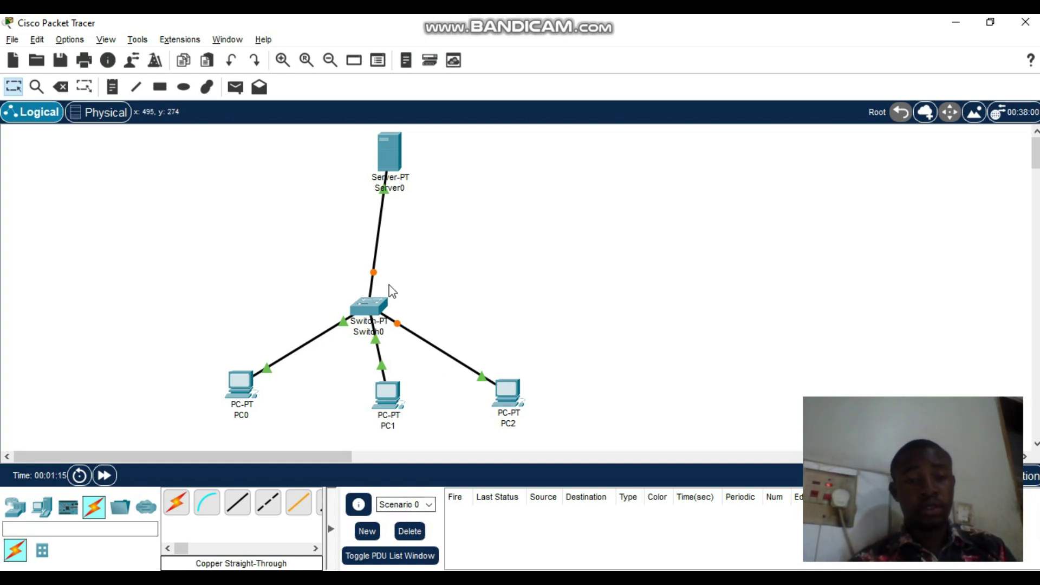
Step: Assign Server0's FastEthernet0 interface the static IPv4 address 192.168.1.1 with subnet mask 255.255.255.0
click(388, 161)
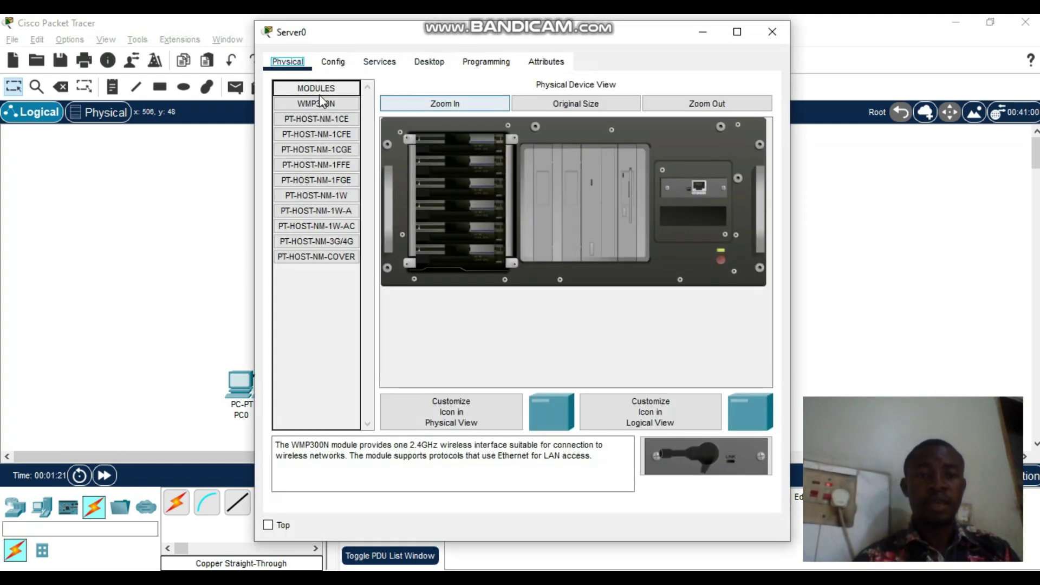
click(340, 64)
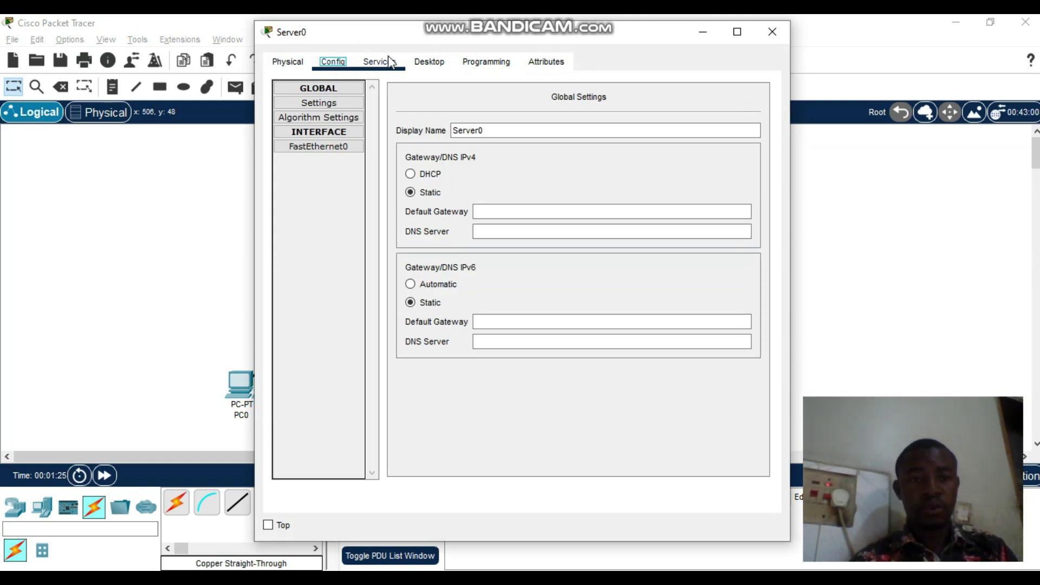
click(329, 146)
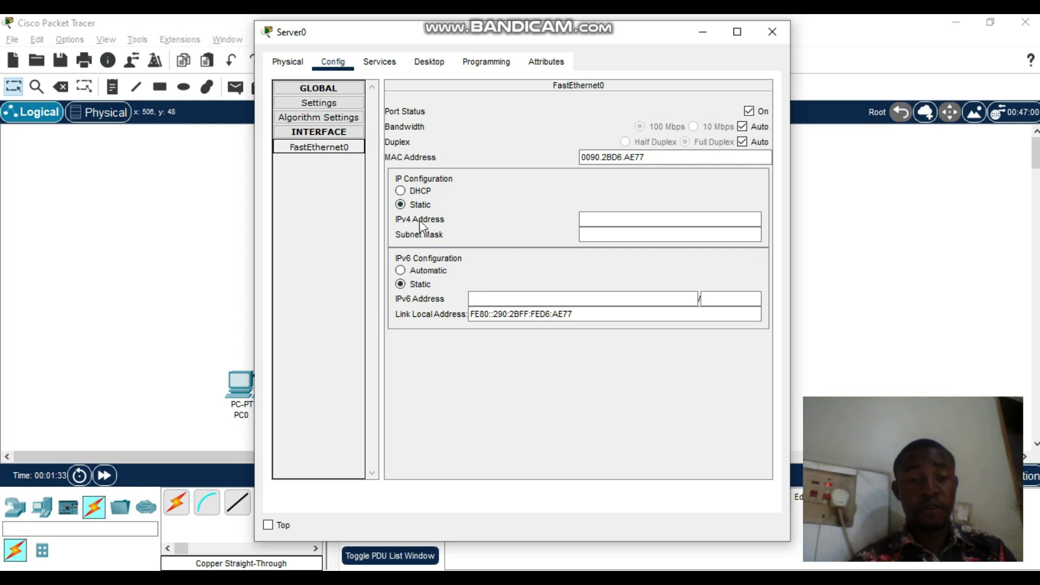
click(605, 224)
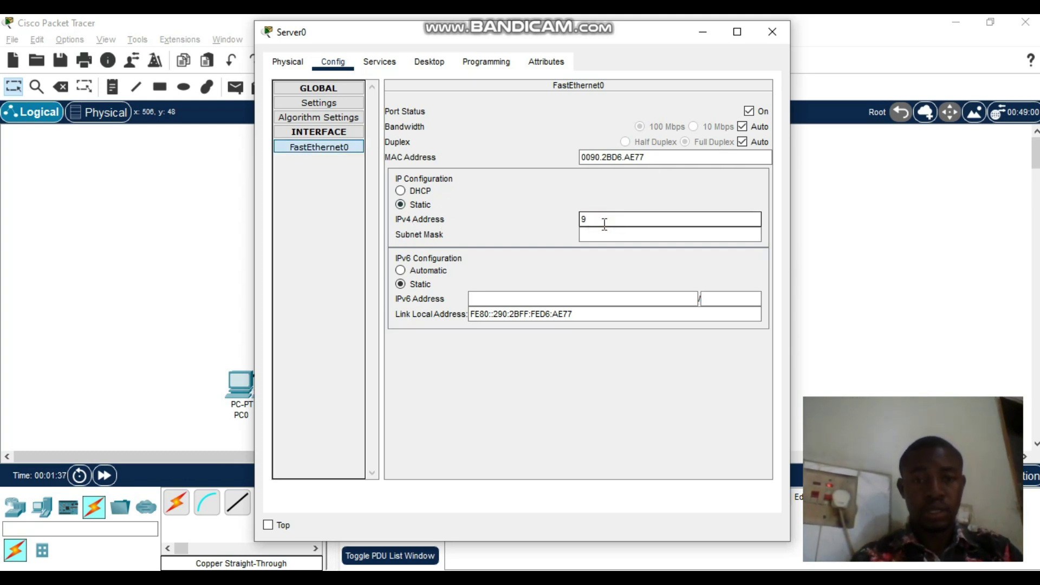
text(9)
key(BackSpace)
text(192.168.1.1)
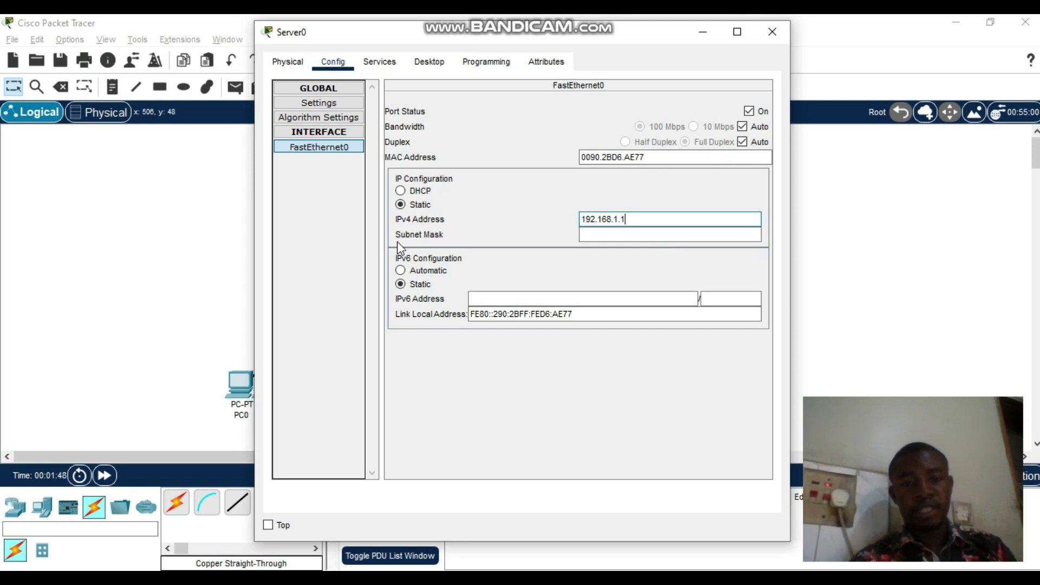
click(628, 235)
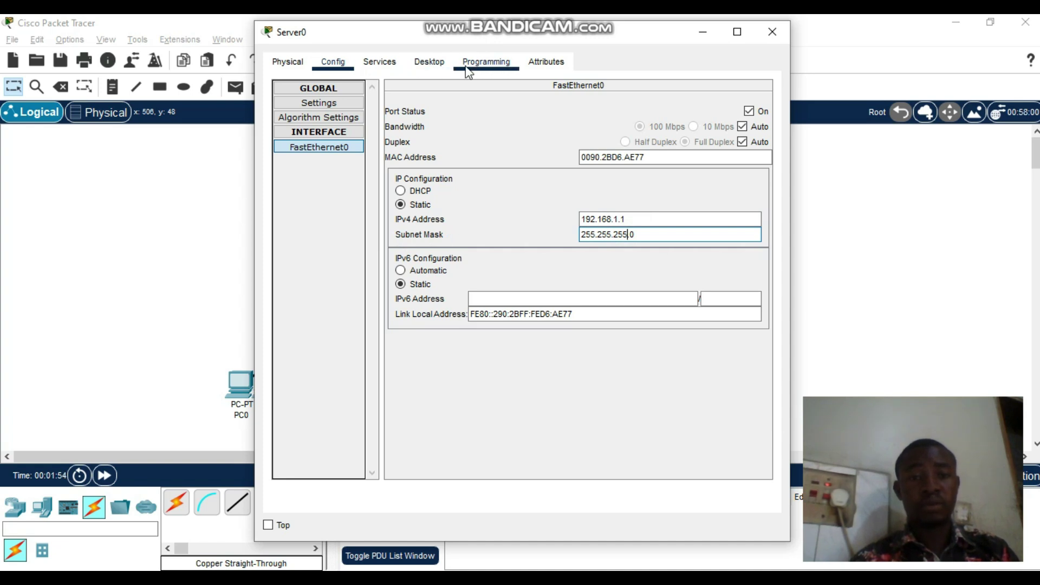
Step: Turn on Server0's DHCP service and set the serverPool default gateway to 192.168.1.1
click(379, 62)
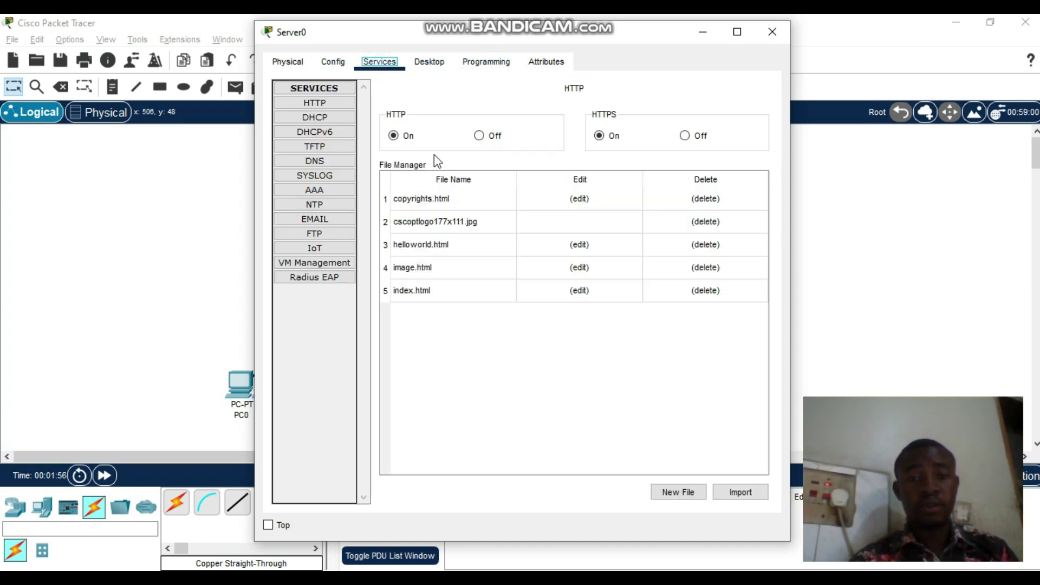
click(315, 116)
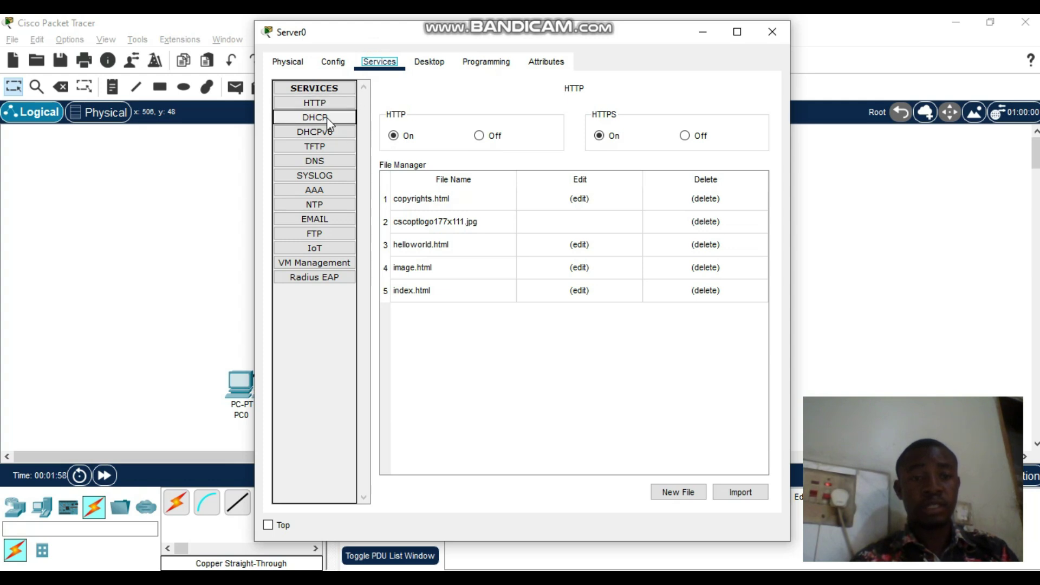
click(333, 116)
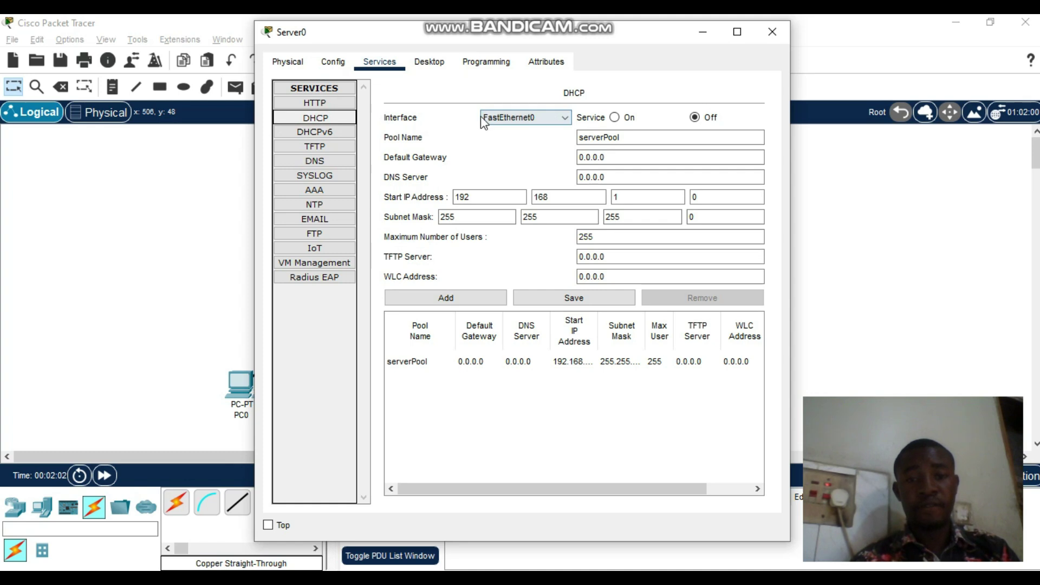
click(614, 117)
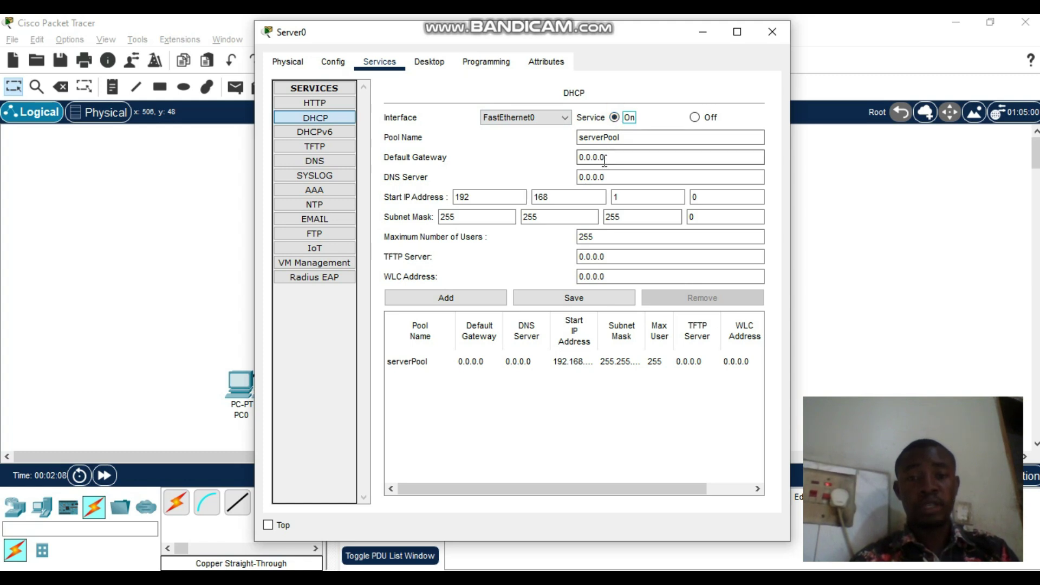
click(631, 158)
double_click(628, 158)
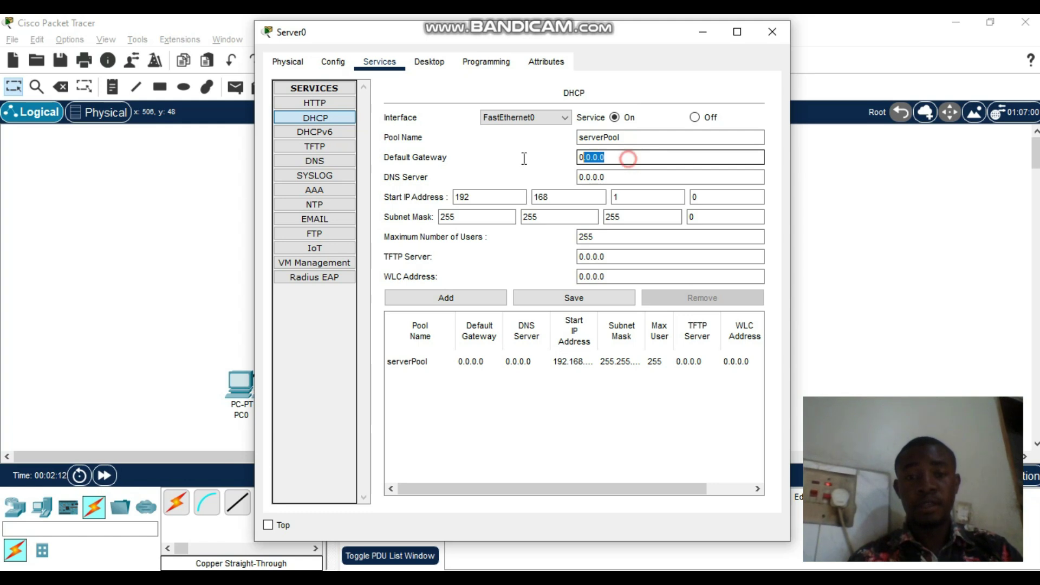
text(192)
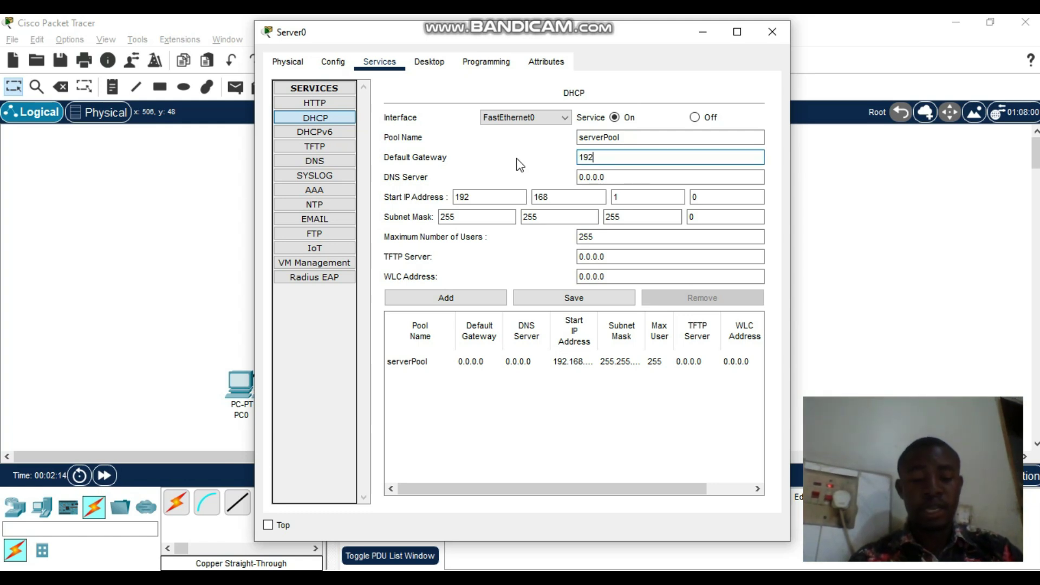
text(.168.)
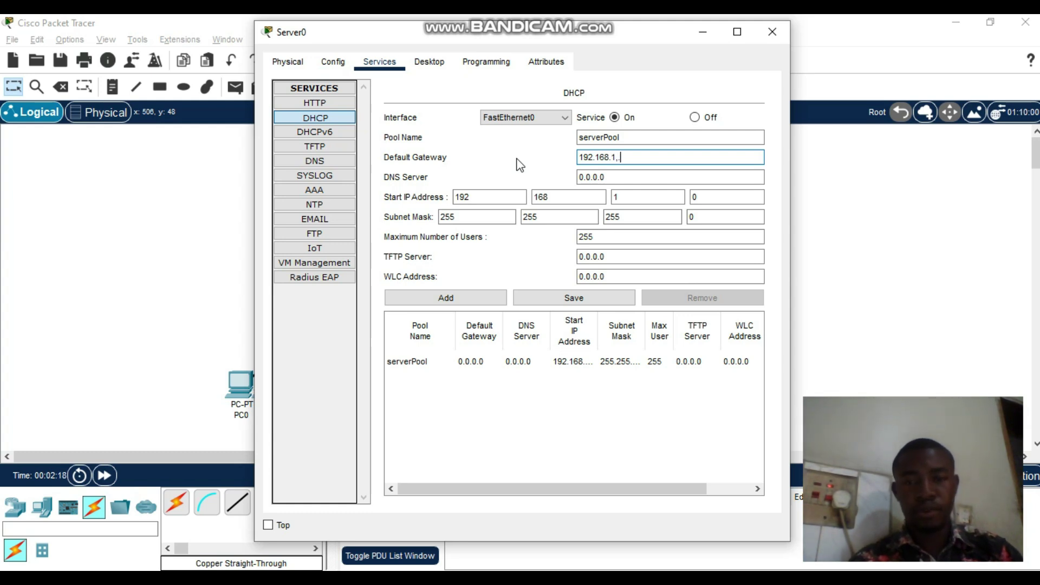
text(1.)
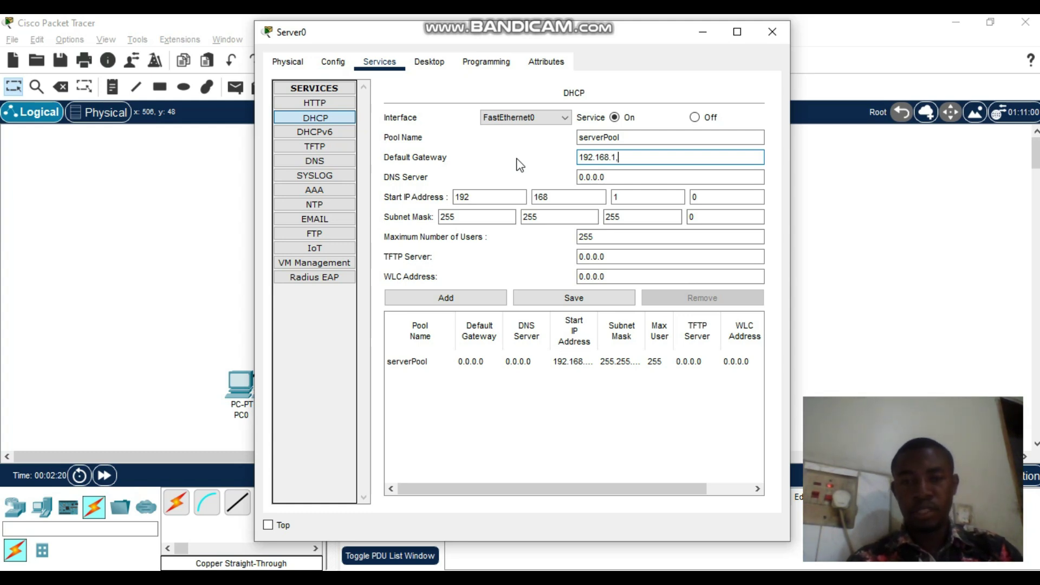
text(,.1)
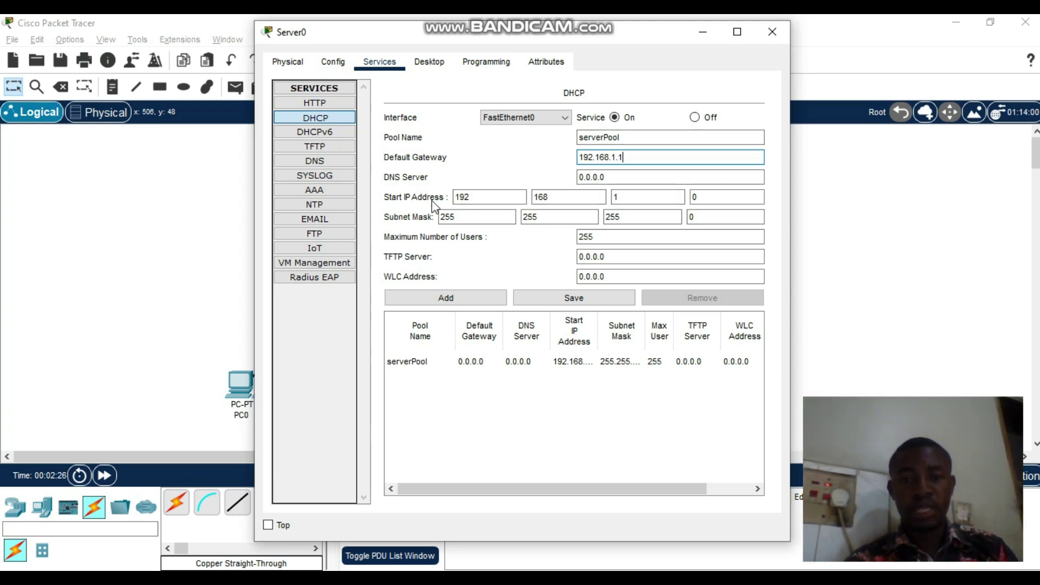
Step: Set the DHCP pool's start IP address to 192.168.1.101 and its maximum number of users to 24, and save the pool
click(481, 197)
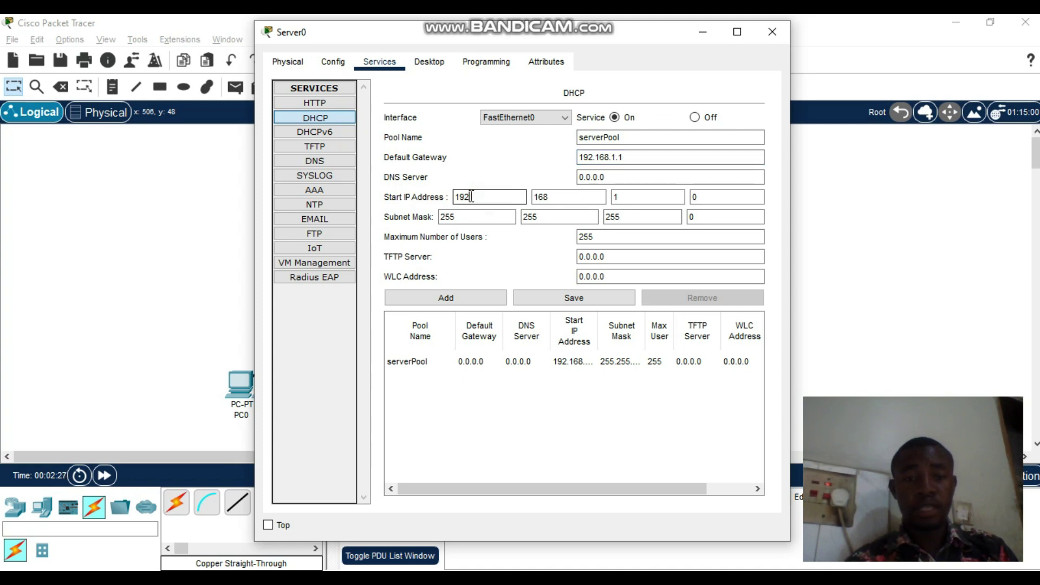
click(564, 197)
click(640, 202)
click(638, 196)
click(704, 197)
key(BackSpace)
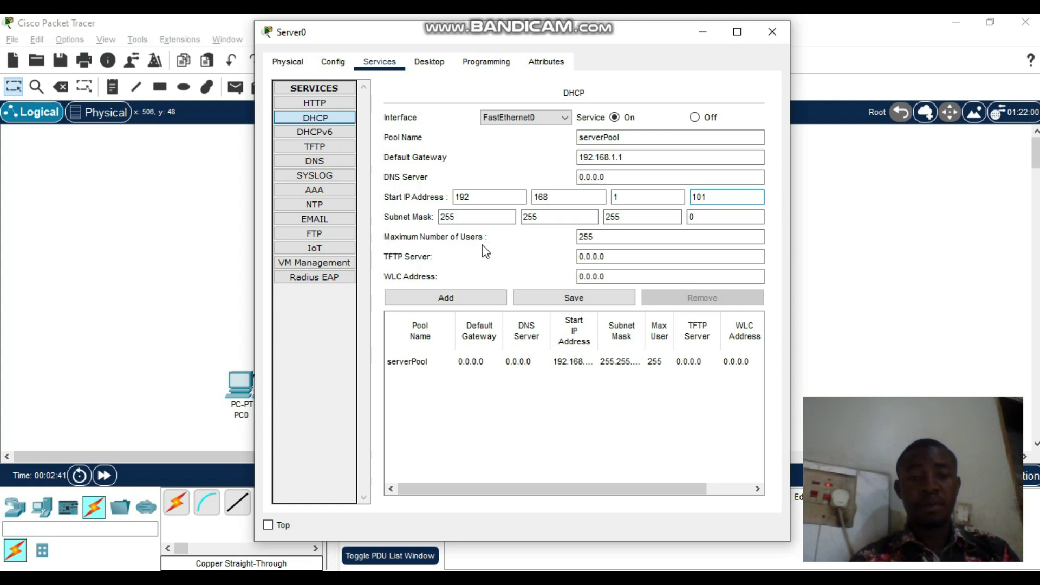
double_click(595, 237)
text(24)
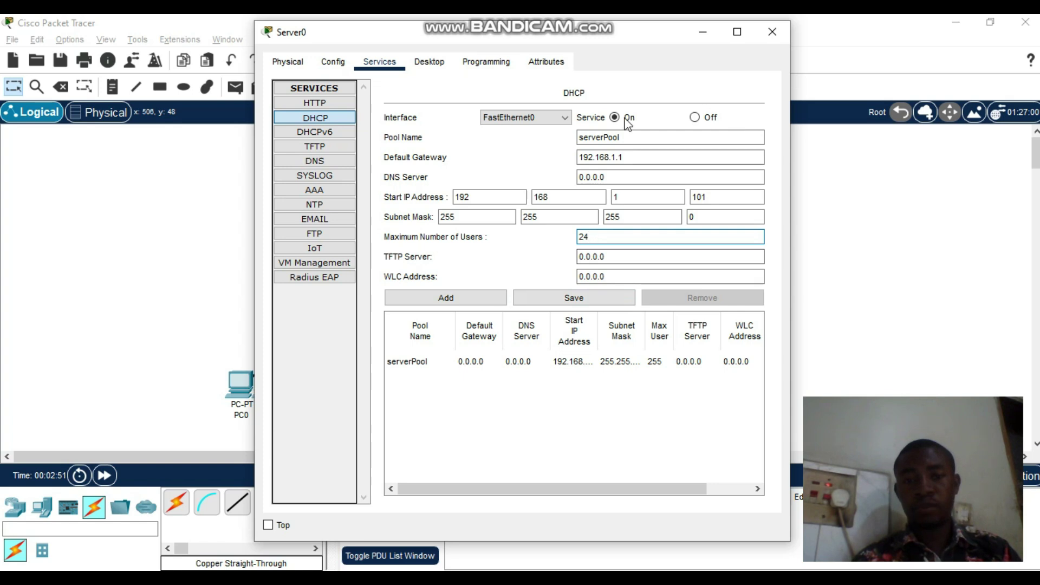
click(574, 298)
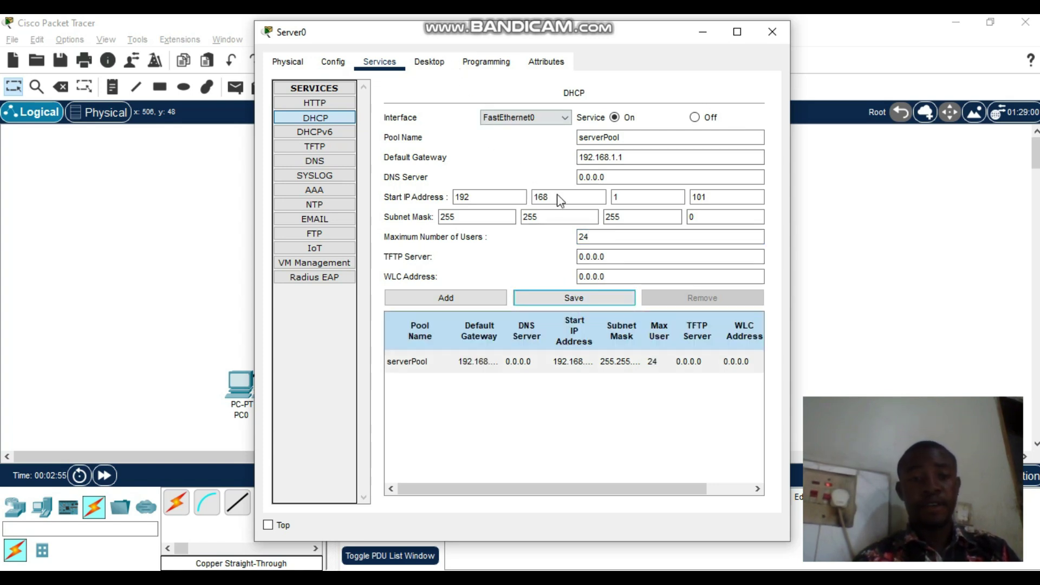
Step: Set Server0's static IPv4 default gateway to 192.168.1.1 in its global settings and close the server's window
click(339, 66)
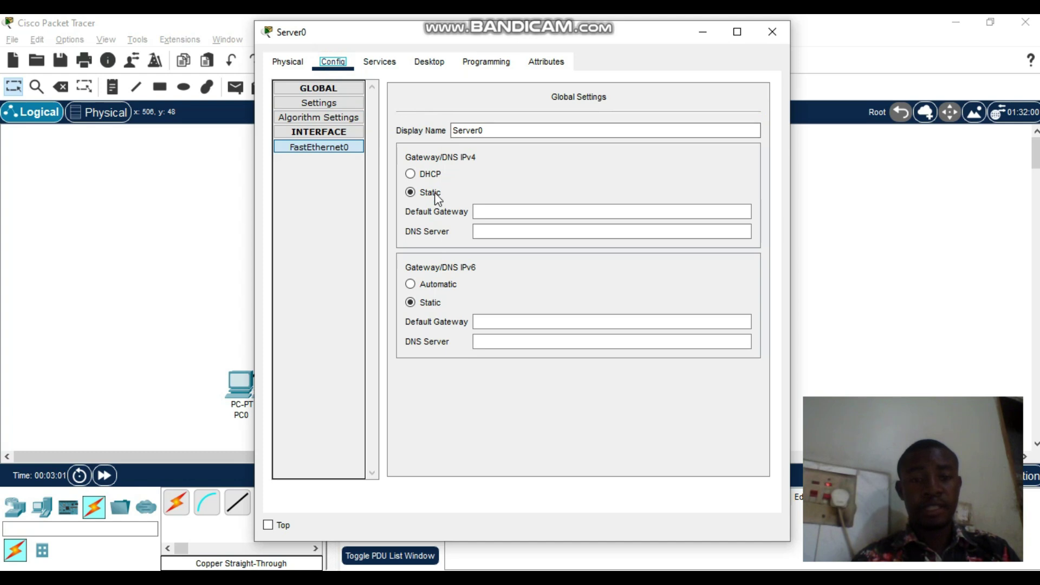
click(501, 212)
text(192)
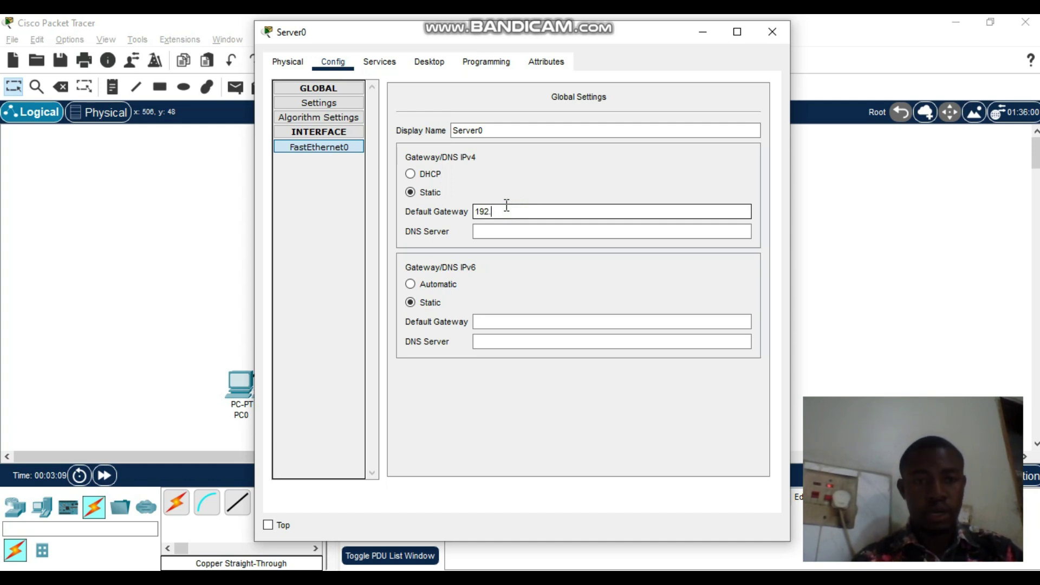
text(.168.1)
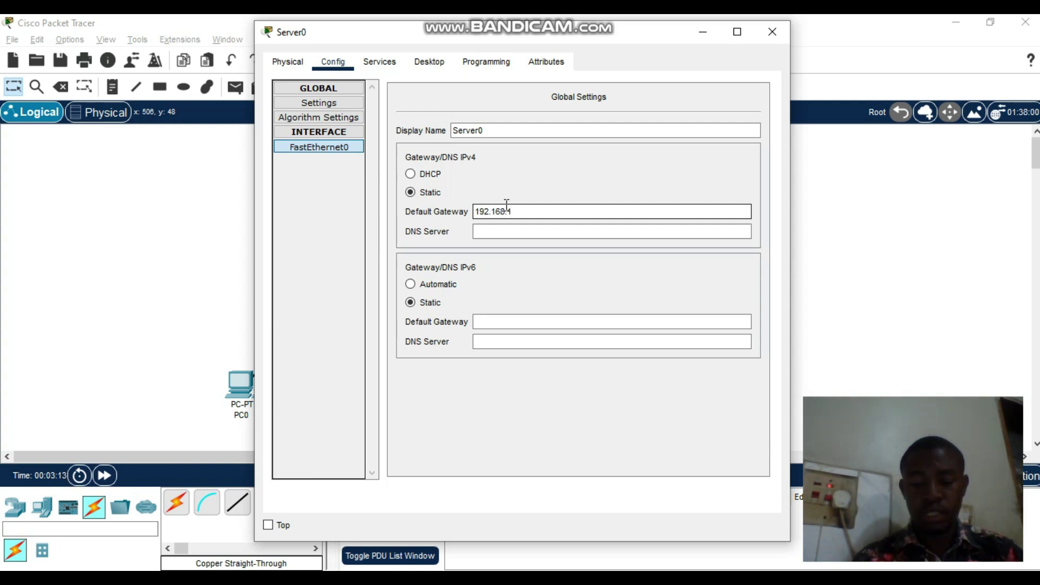
text(.1)
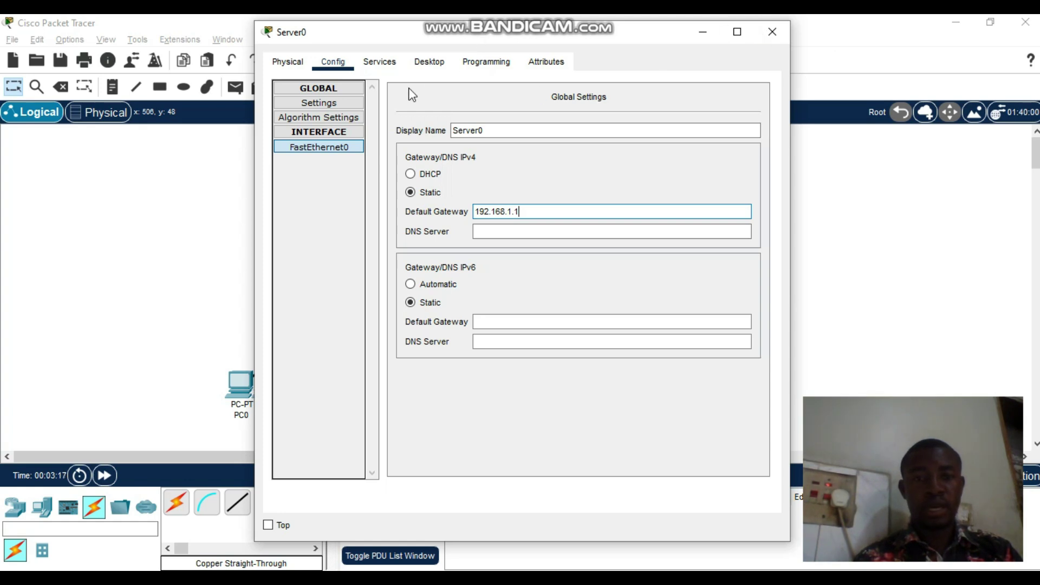
click(774, 31)
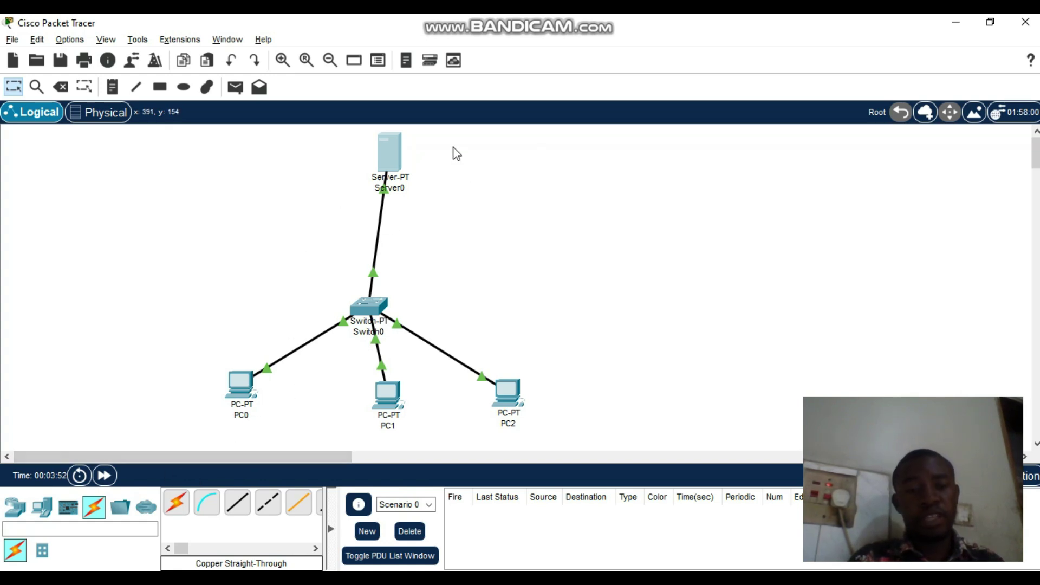
Step: Switch PC0's IP configuration from static to DHCP so it gets its address from the server, and close PC0's window
click(239, 388)
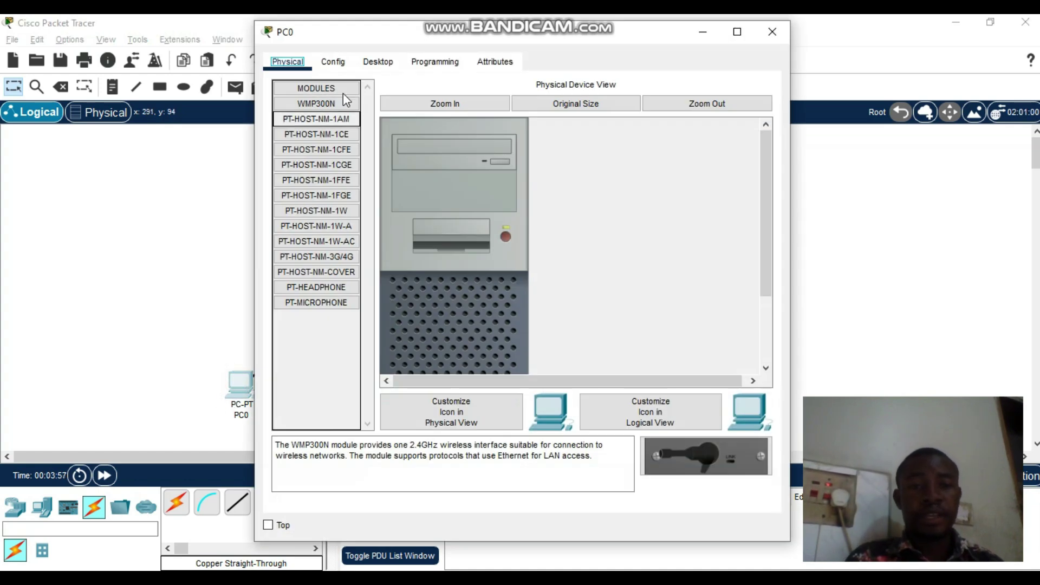
click(376, 62)
drag(408, 41, 643, 112)
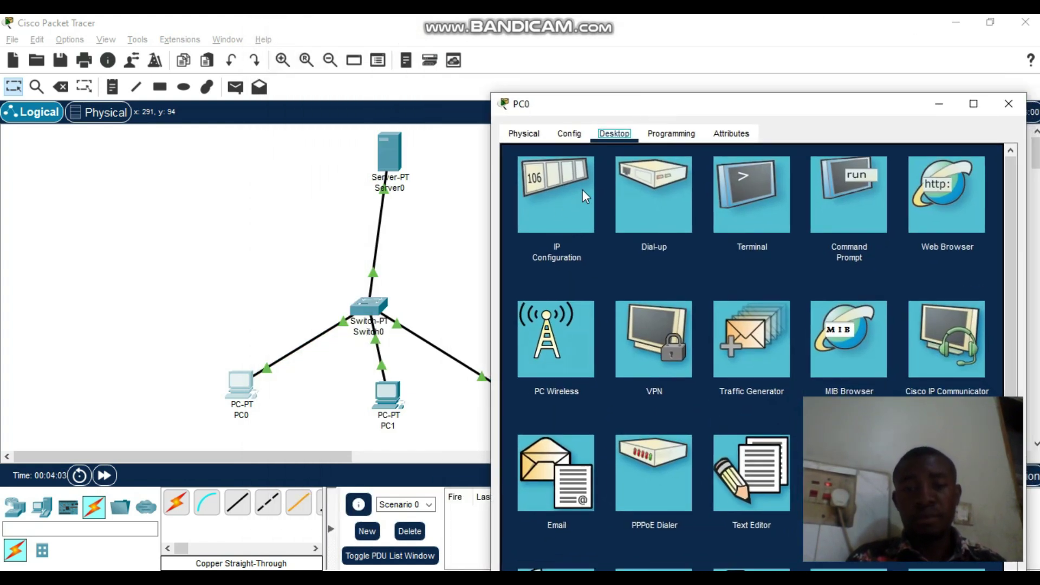
click(562, 197)
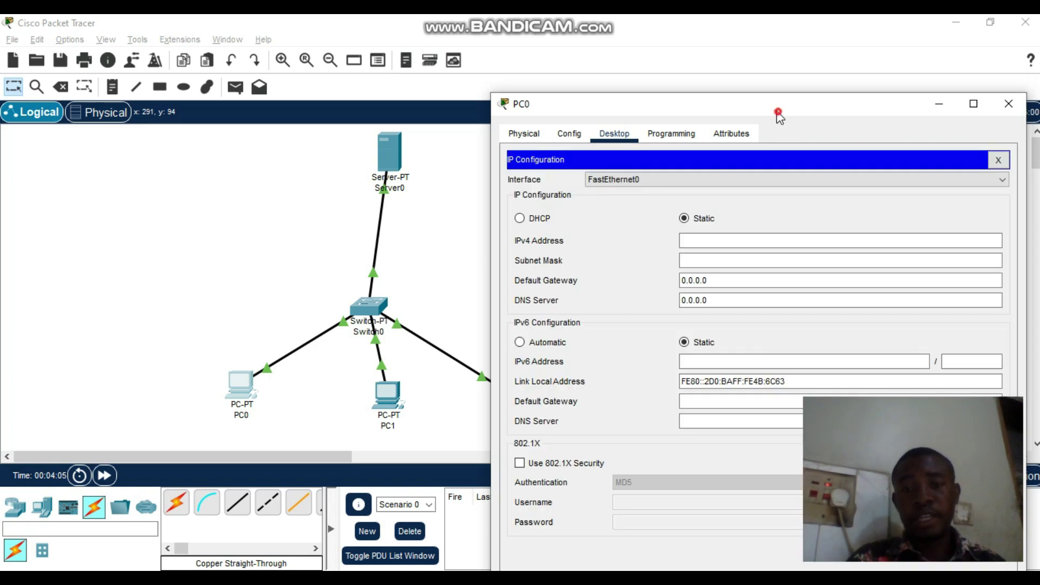
drag(778, 115, 733, 91)
drag(601, 77, 664, 60)
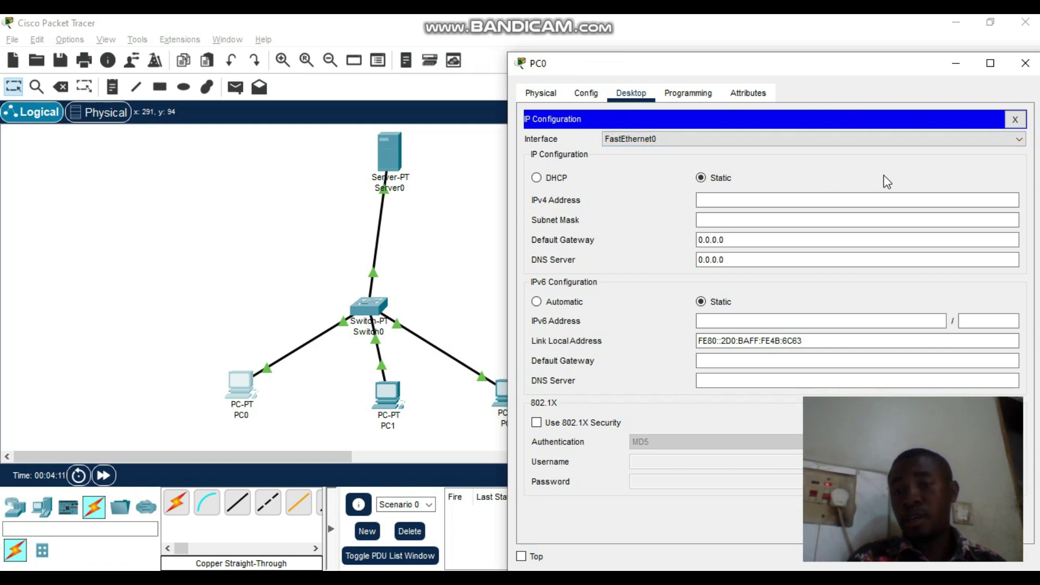
click(538, 179)
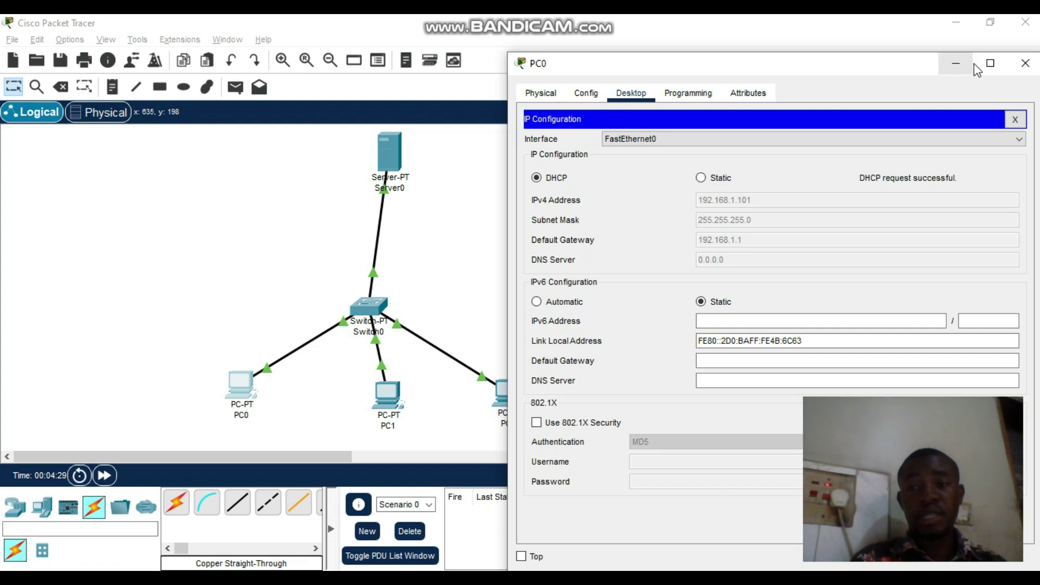
click(1025, 63)
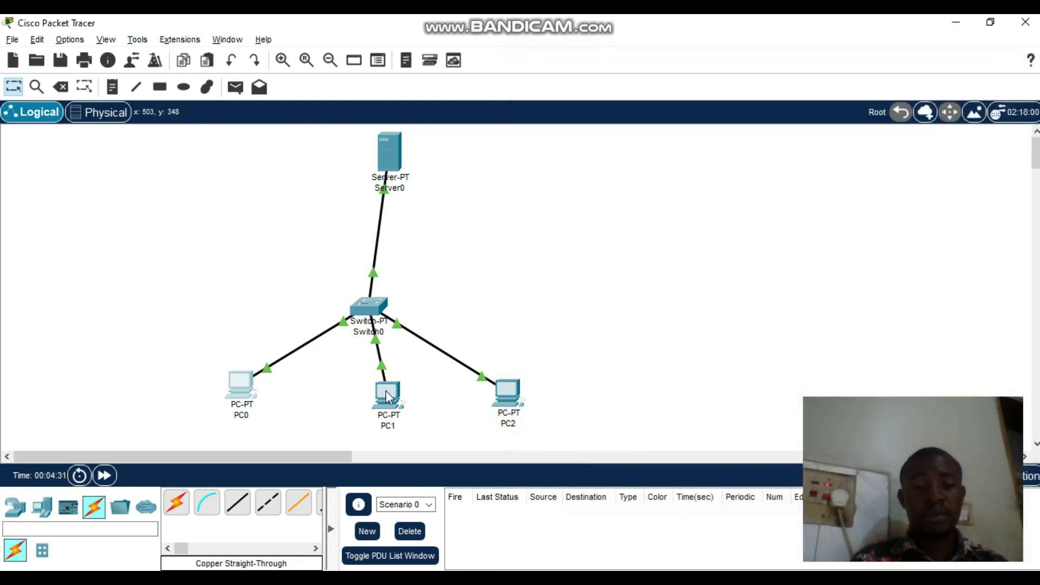
Step: Switch PC1's IPv4 configuration on FastEthernet0 from static to DHCP
click(387, 395)
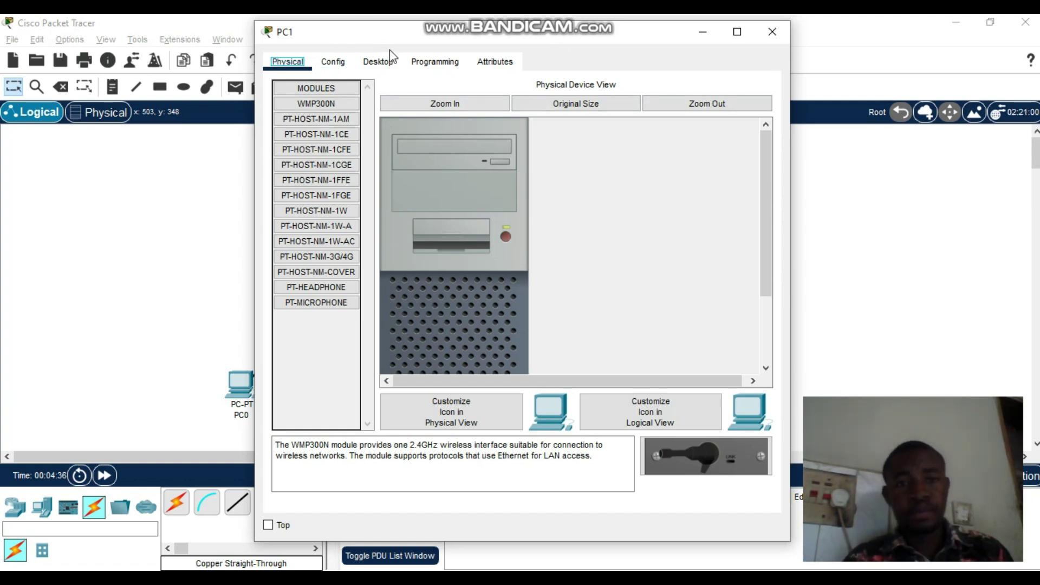
click(382, 62)
click(316, 141)
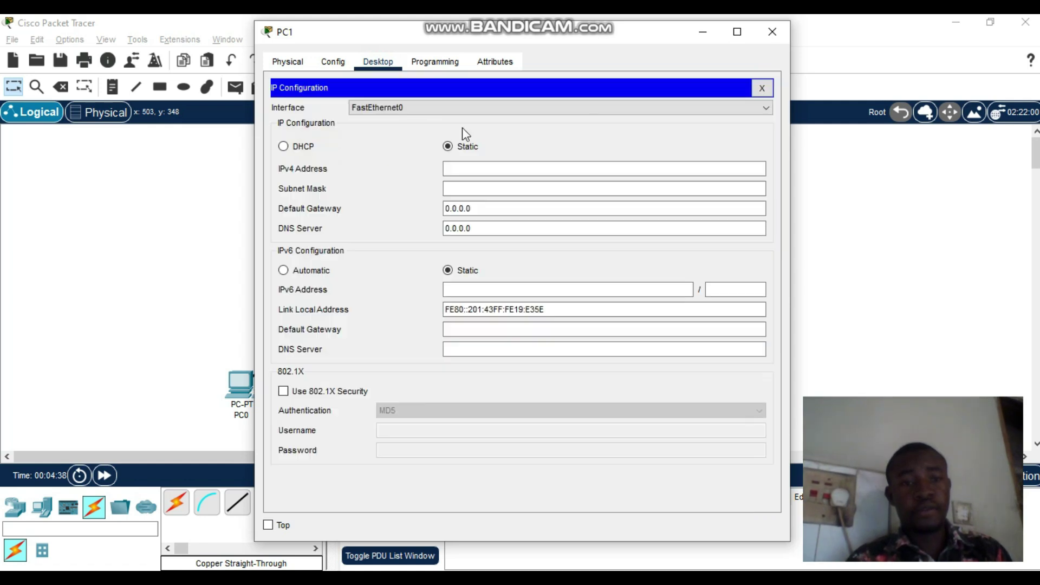
drag(555, 34, 759, 14)
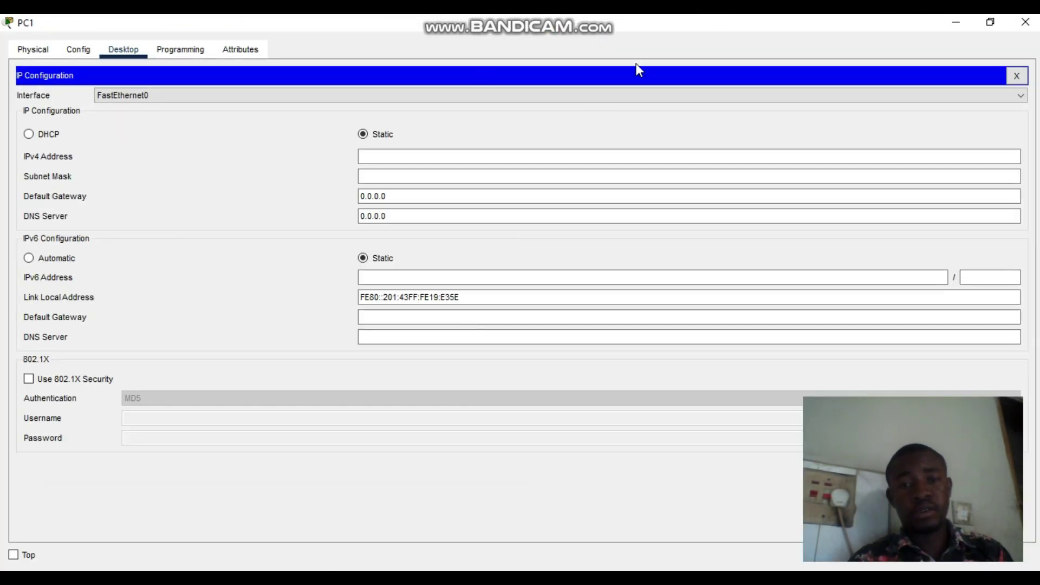
drag(336, 46, 744, 21)
drag(483, 28, 668, 47)
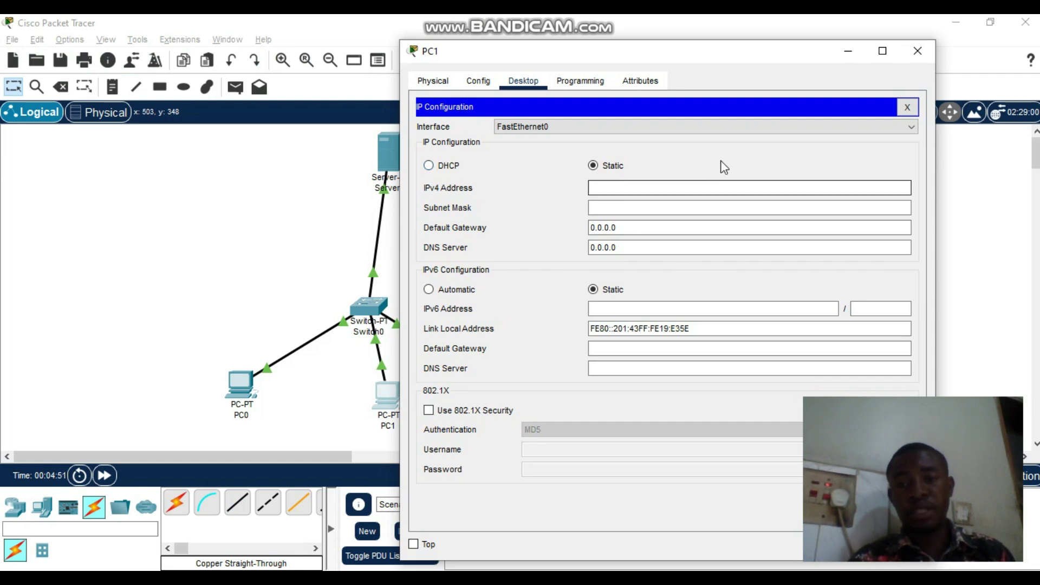
click(428, 166)
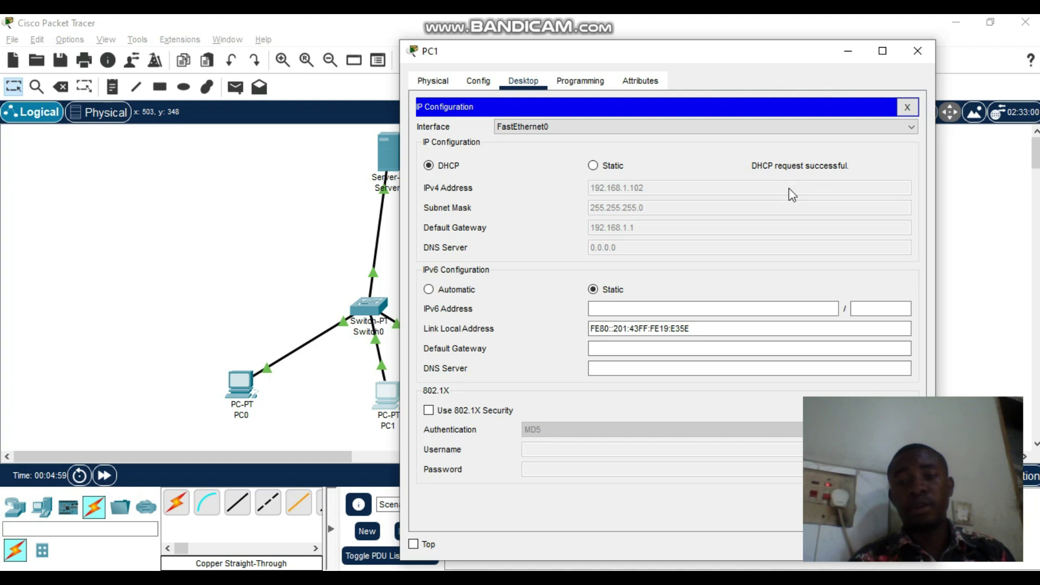
Step: Close PC1's window, switch PC2's IPv4 configuration on FastEthernet0 from static to DHCP, and close PC2's window
drag(714, 58, 812, 86)
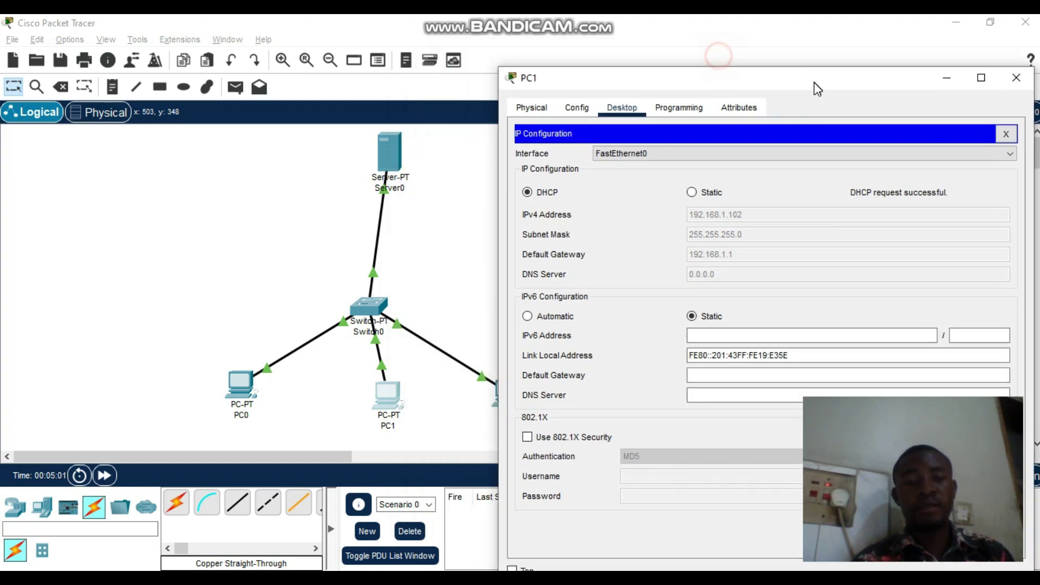
click(1016, 78)
click(509, 398)
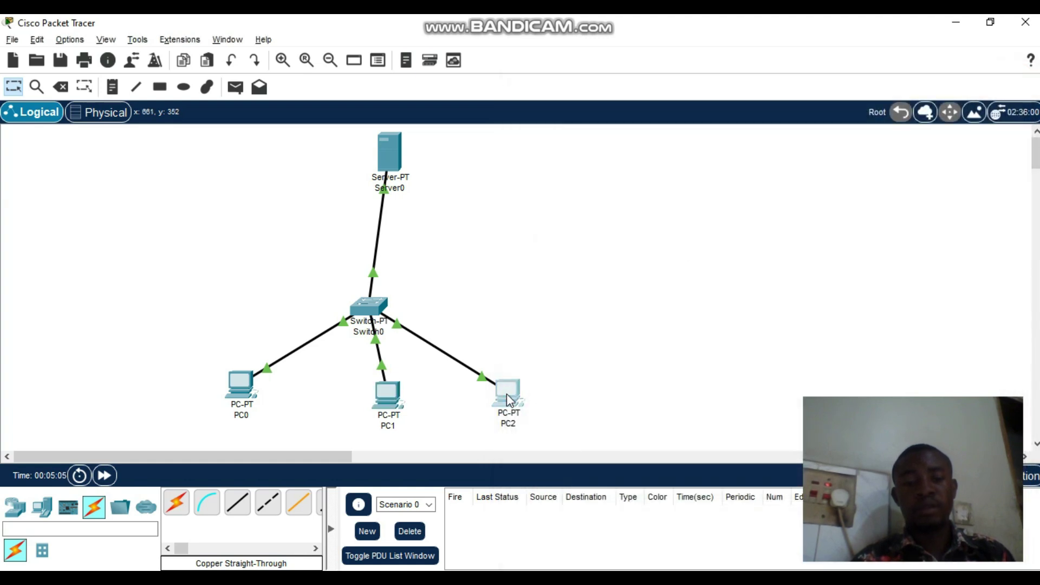
click(379, 62)
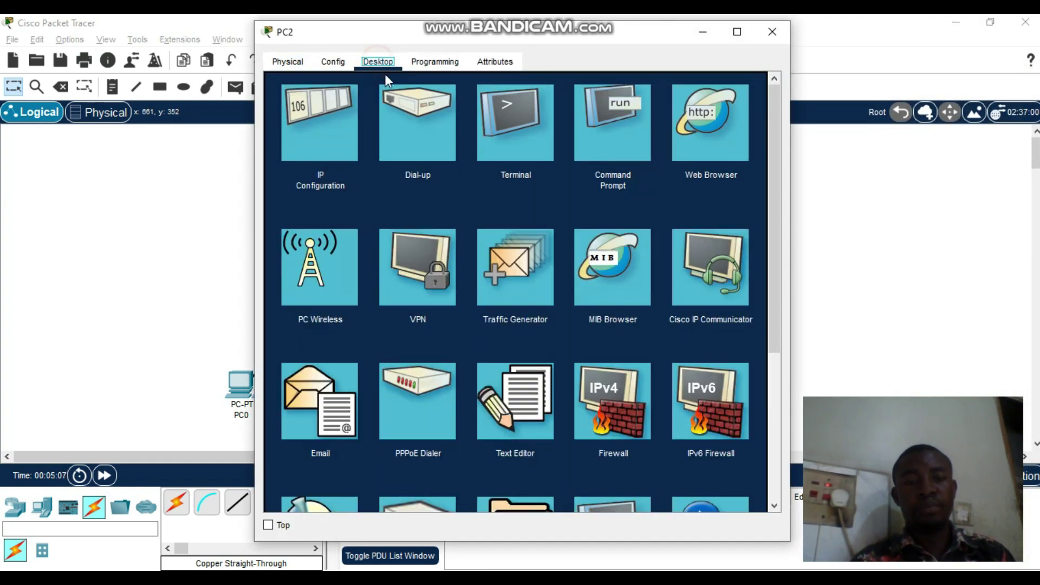
click(330, 126)
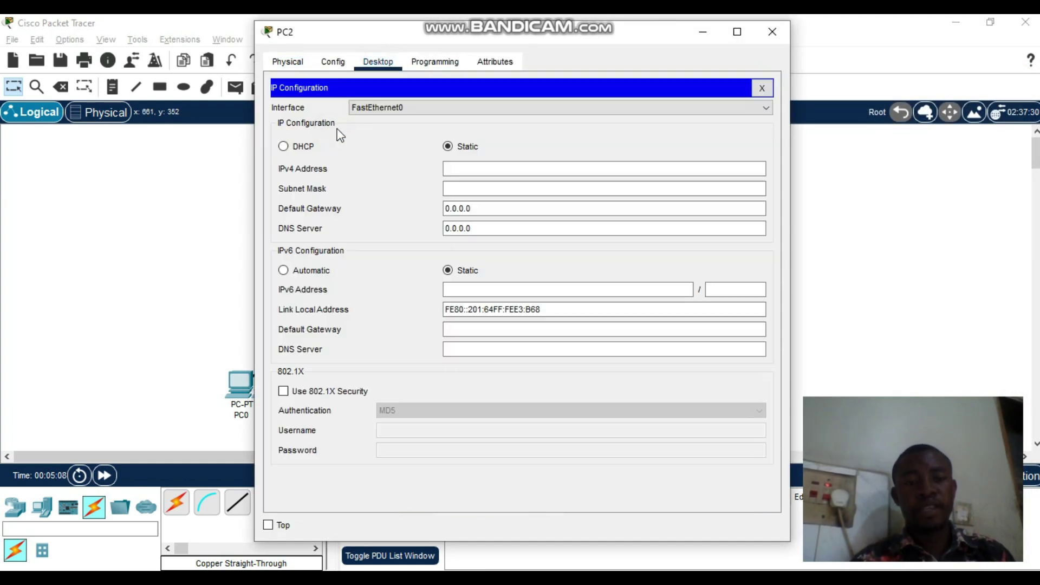
click(282, 146)
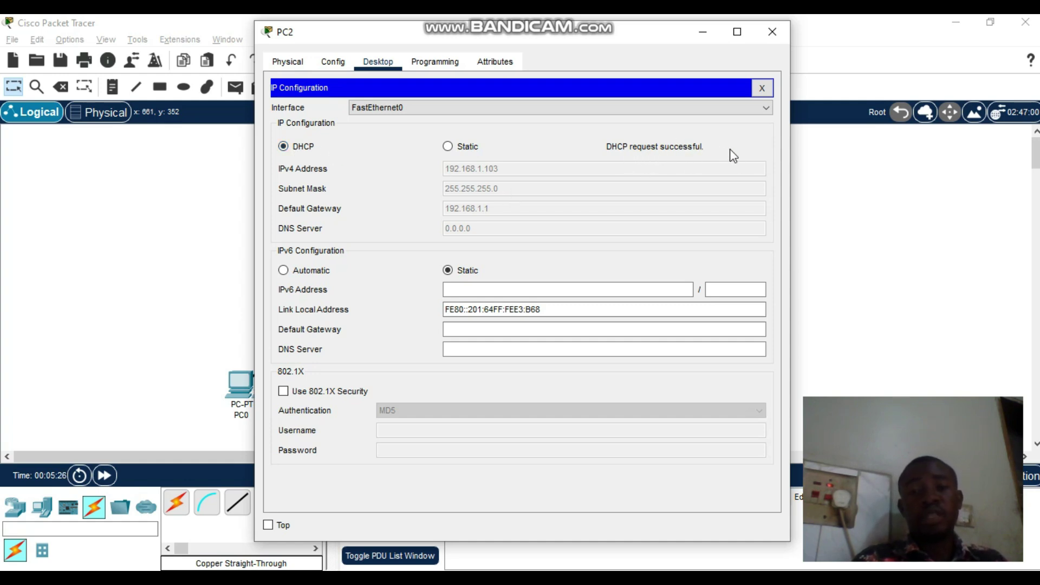
click(774, 33)
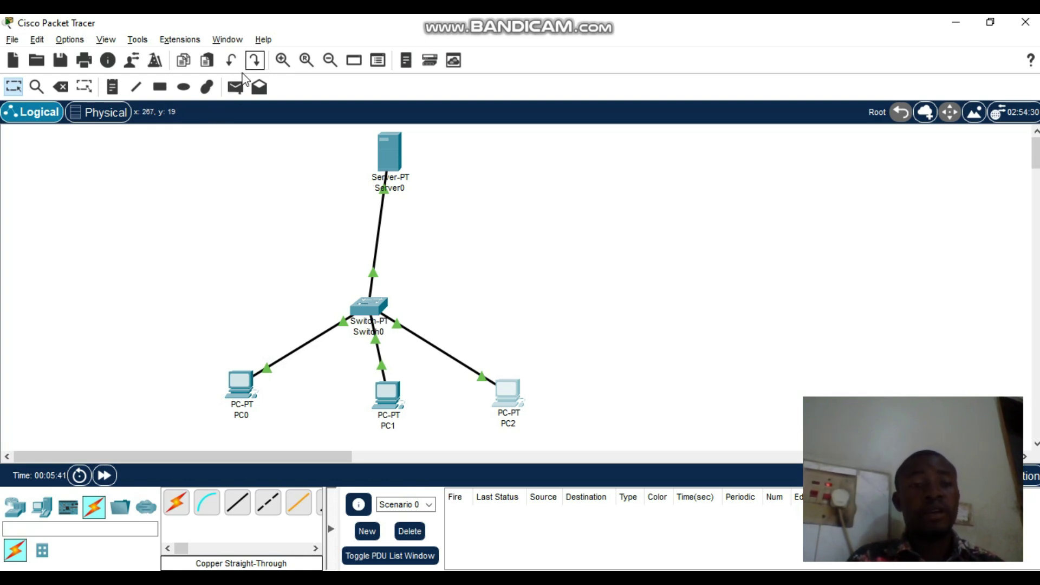
Step: Send a simple PDU from PC0 to Server0 to test their connectivity
click(235, 88)
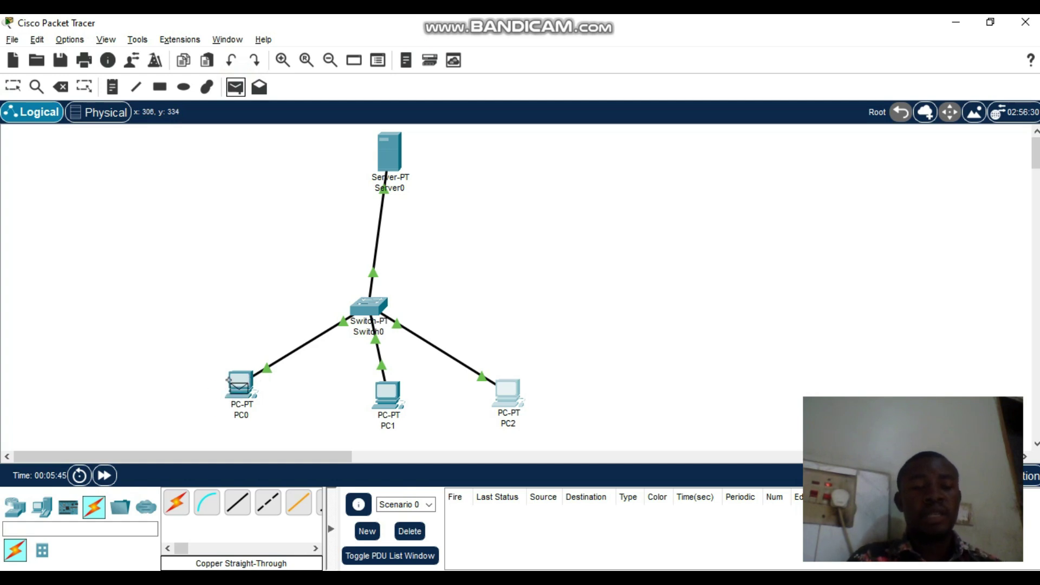
mouse_move(225, 385)
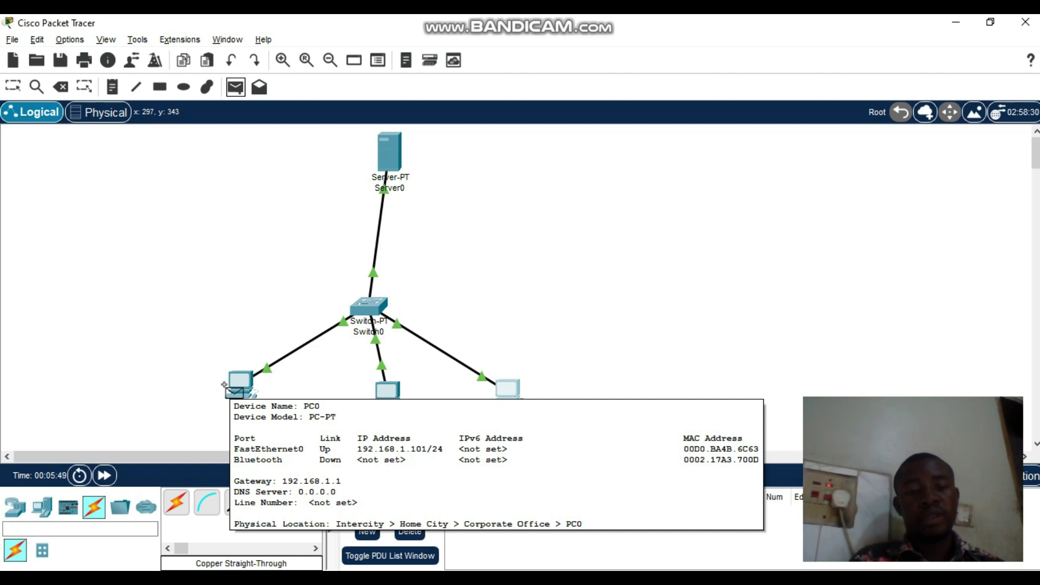
click(238, 388)
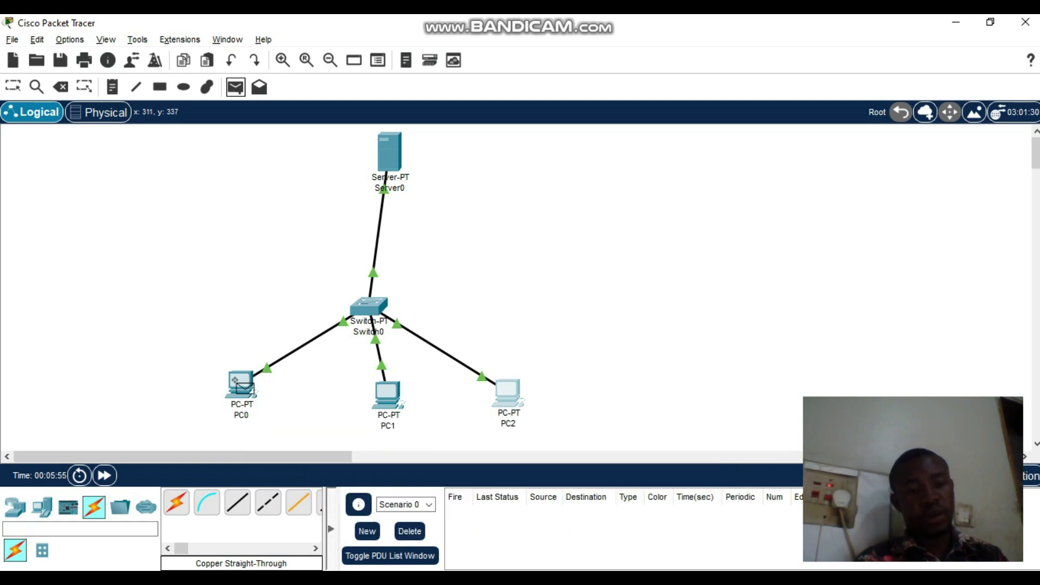
click(242, 386)
click(386, 157)
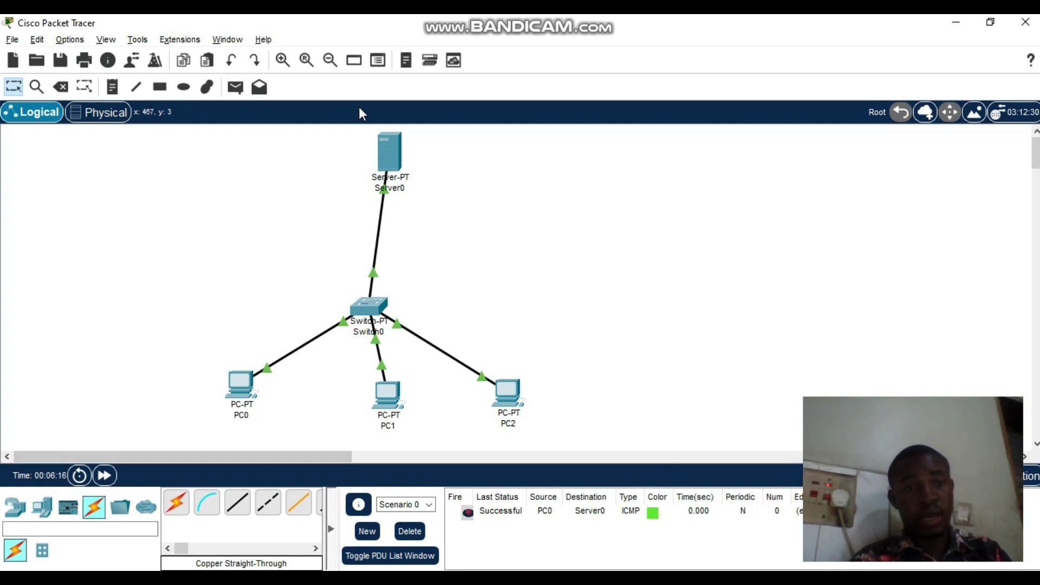
Step: Send a simple PDU from PC1 to Server0 to test their connectivity
click(235, 87)
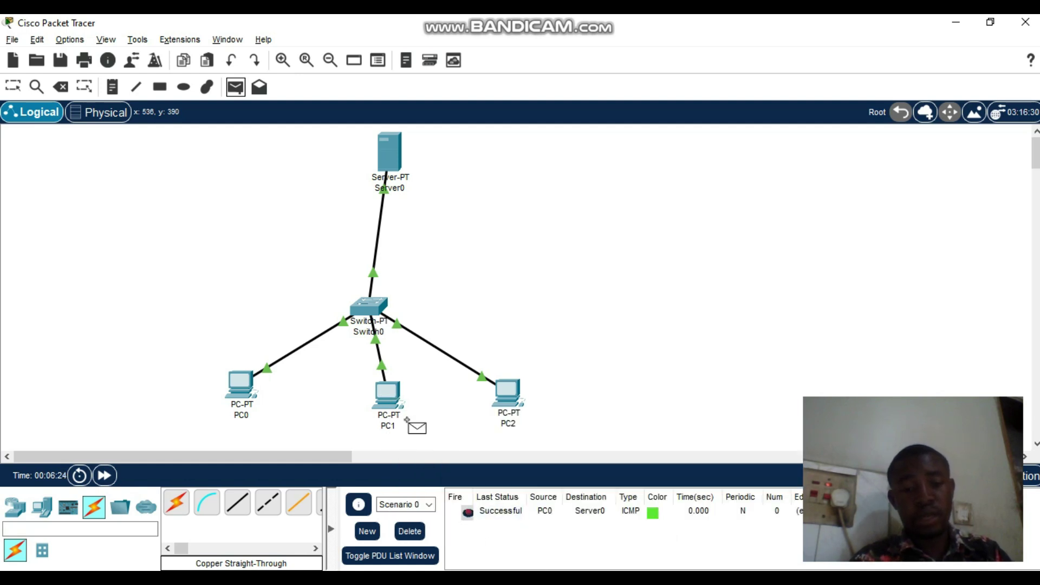
click(386, 393)
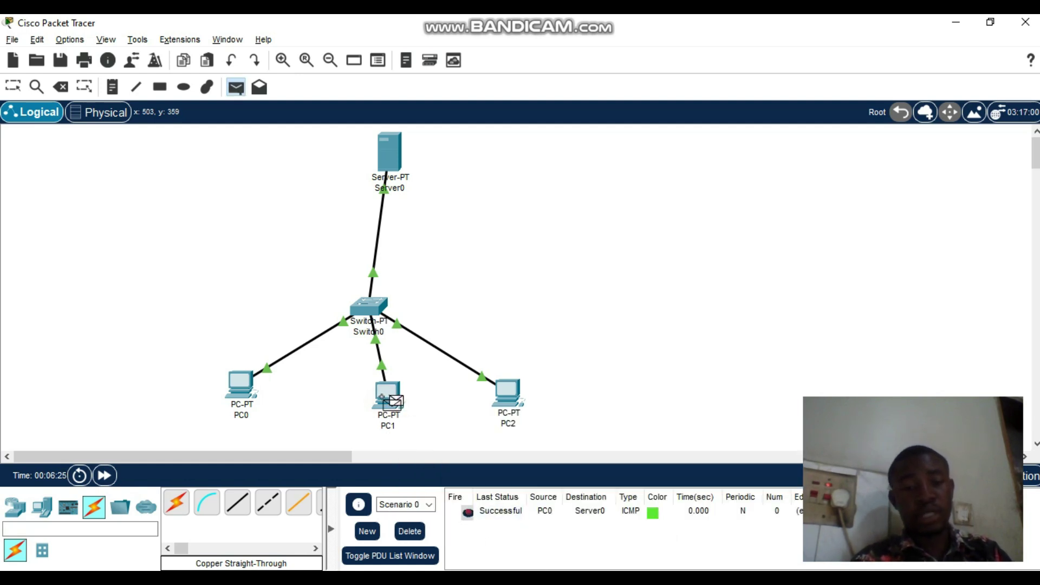
click(385, 152)
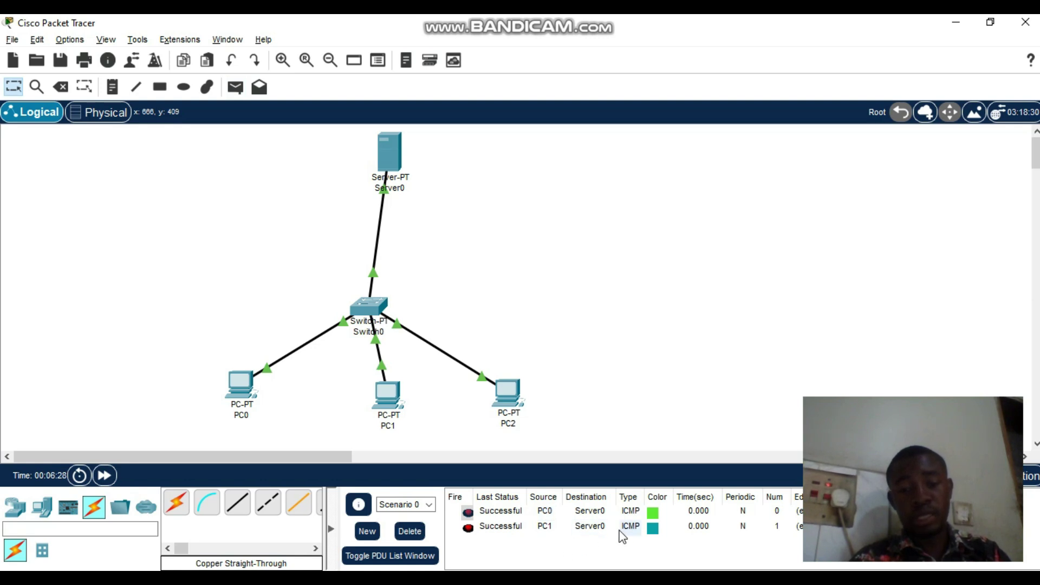